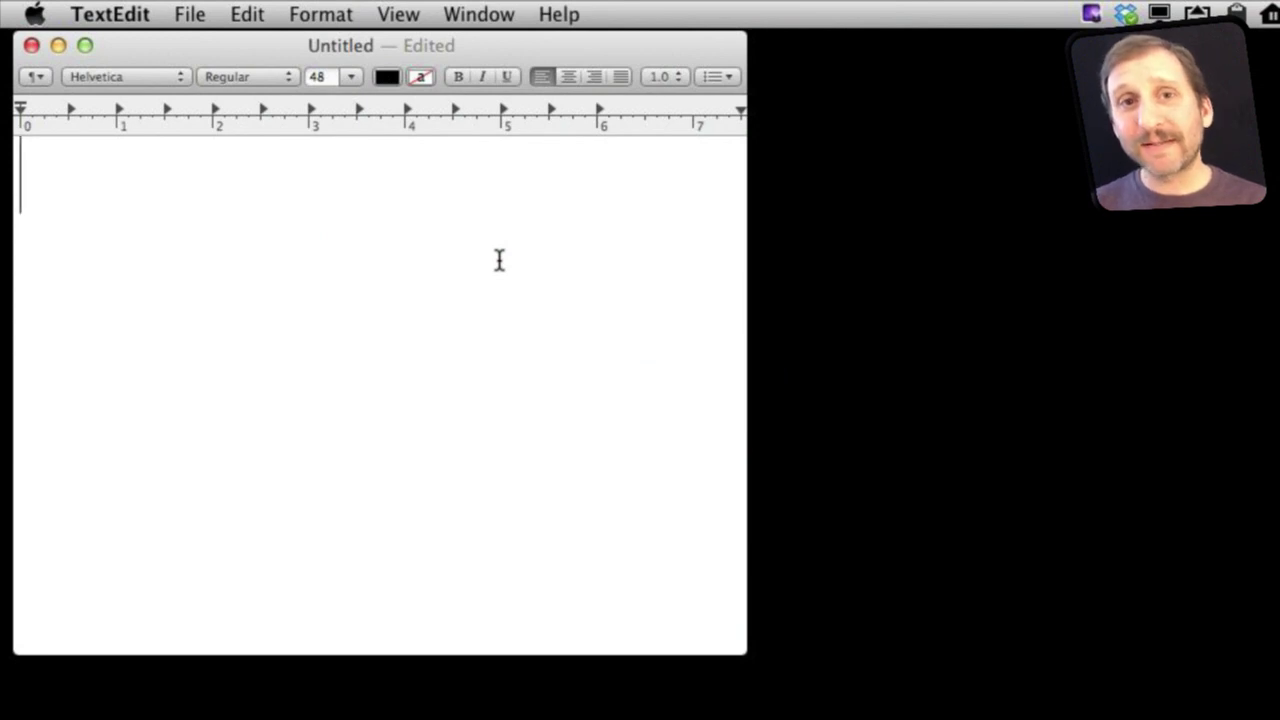
Step: Type “This is a test.” and select its opening and closing quotes to show they turned curly
text(")
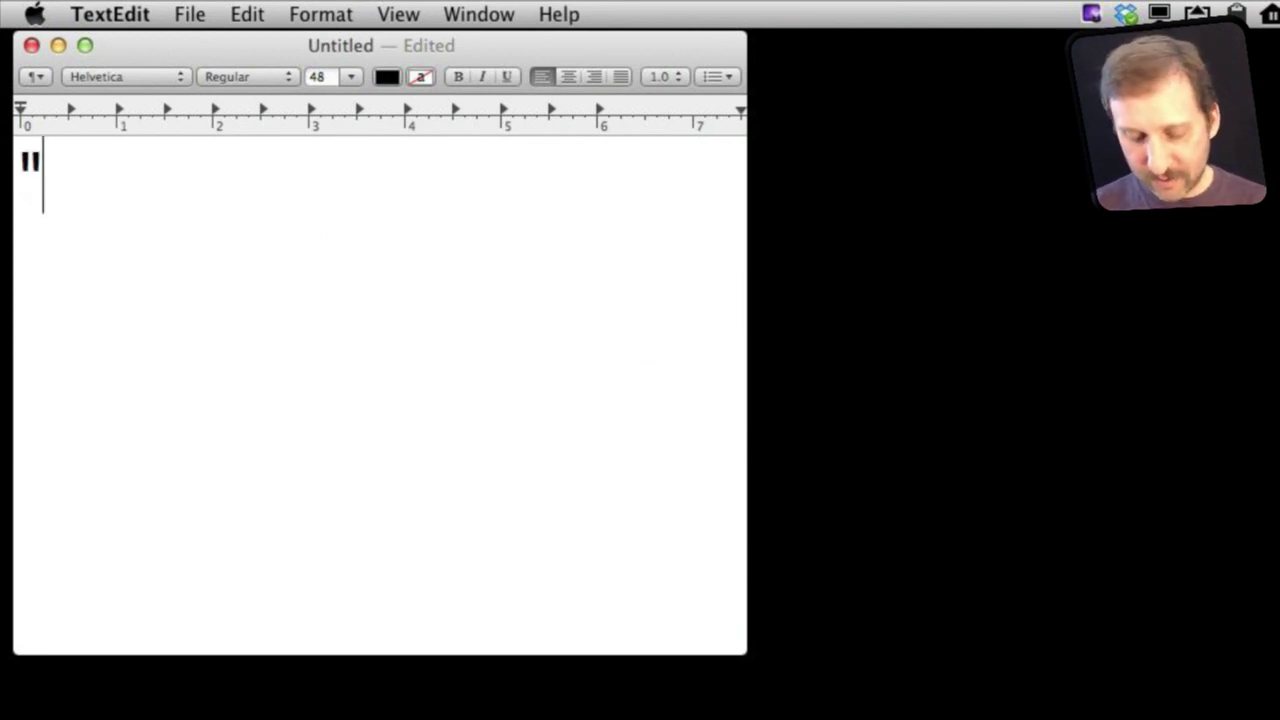
text(This is a test.")
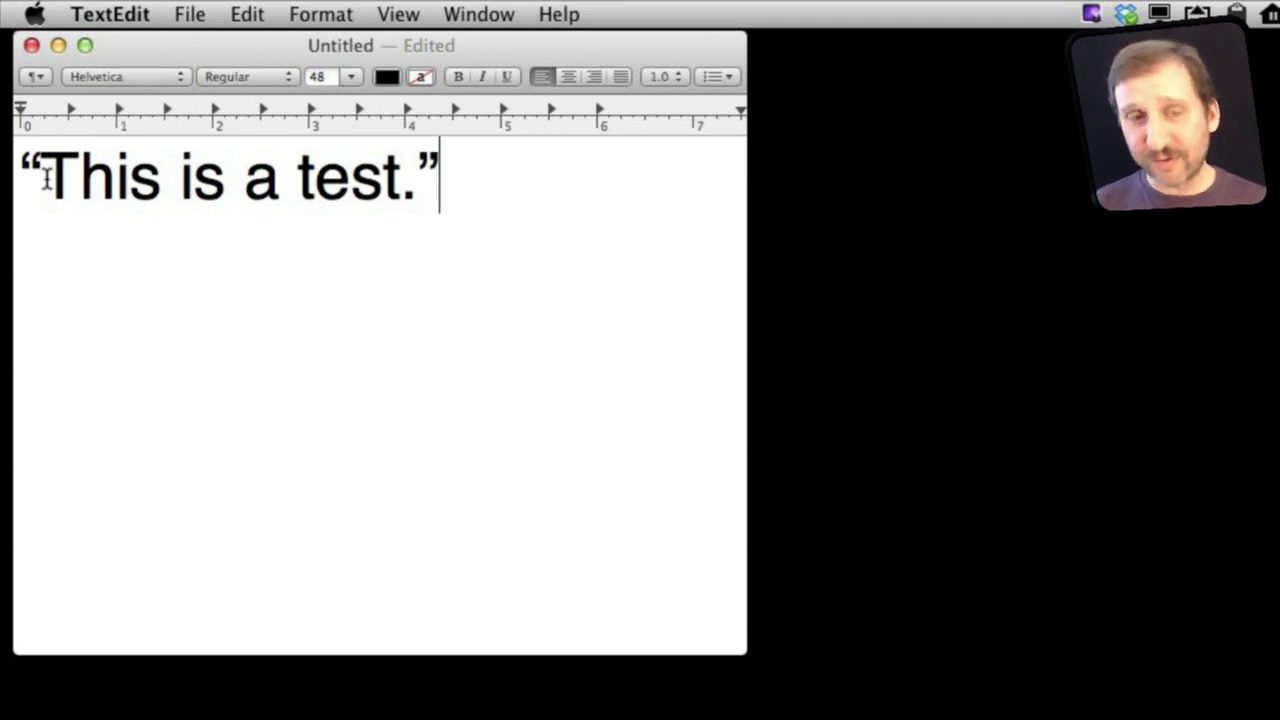
drag(40, 180, 22, 180)
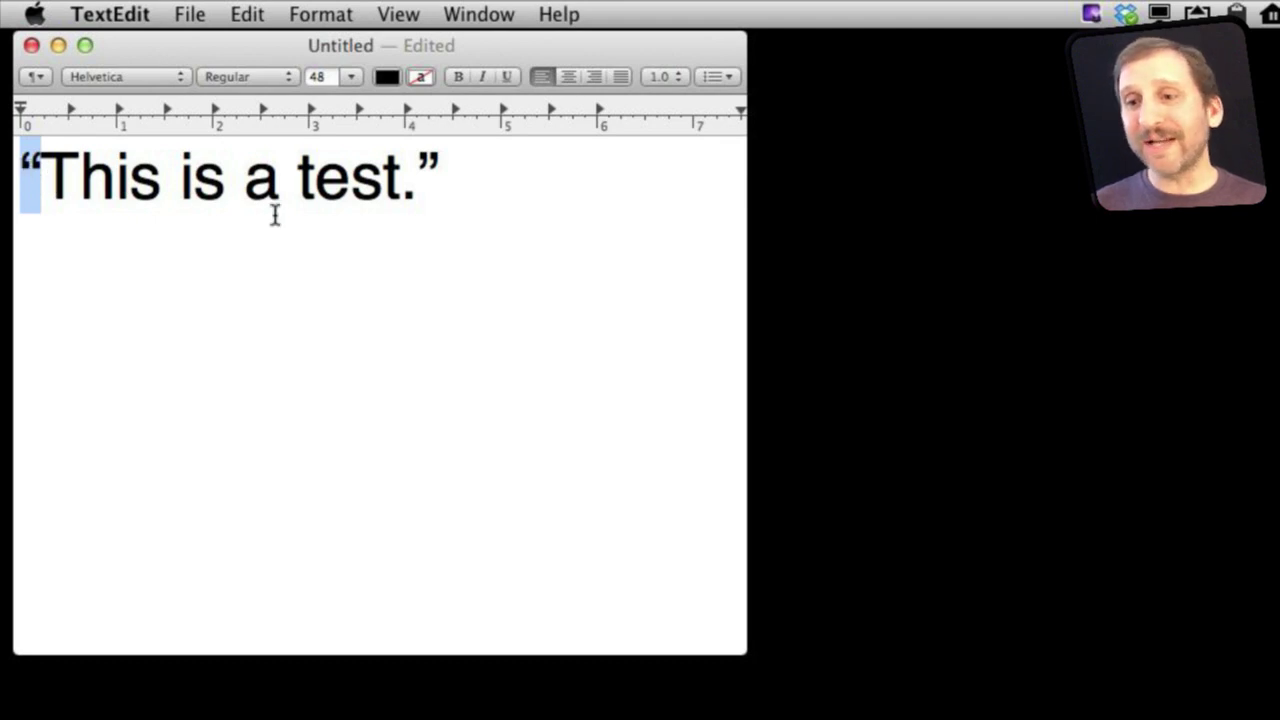
click(41, 174)
drag(18, 174, 49, 174)
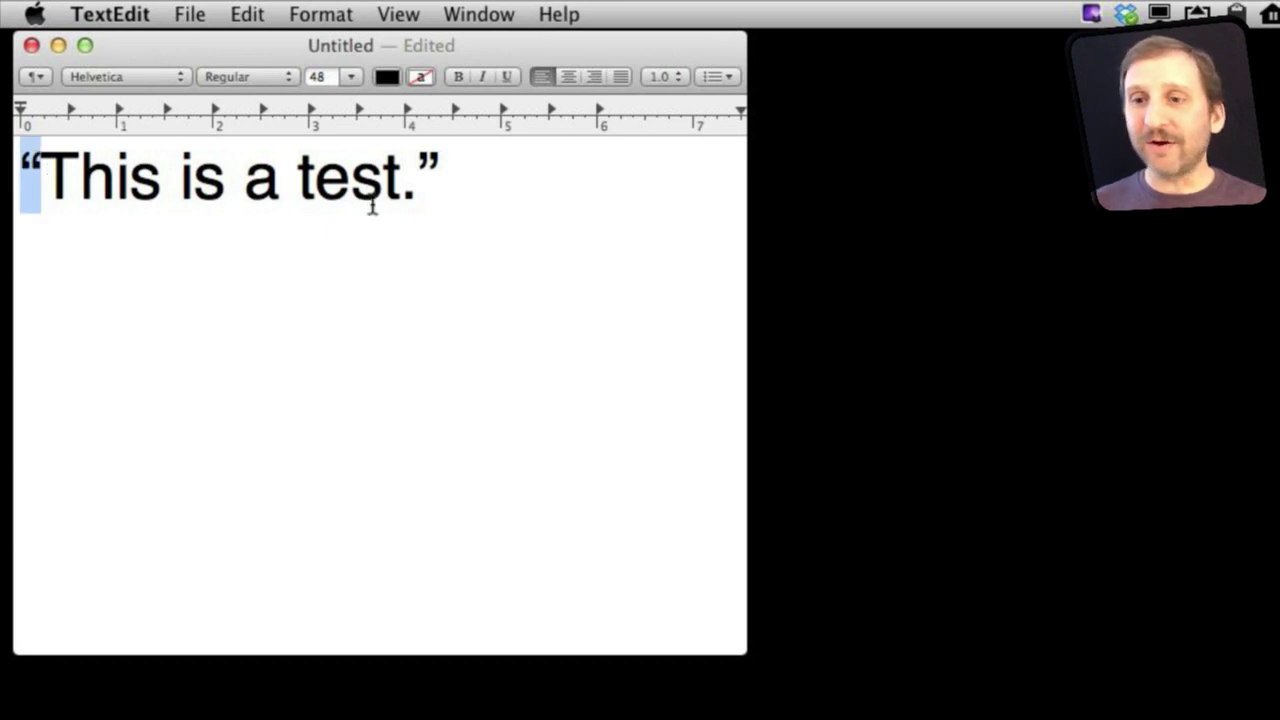
drag(419, 168, 431, 178)
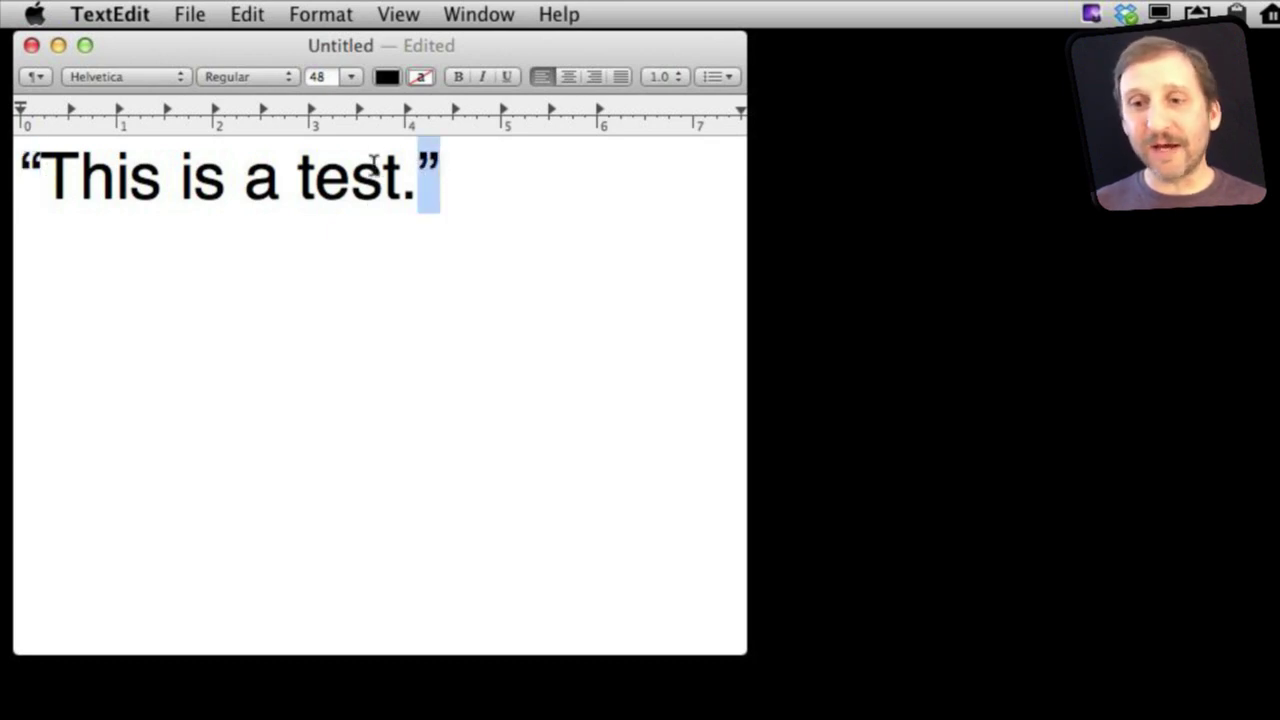
click(467, 181)
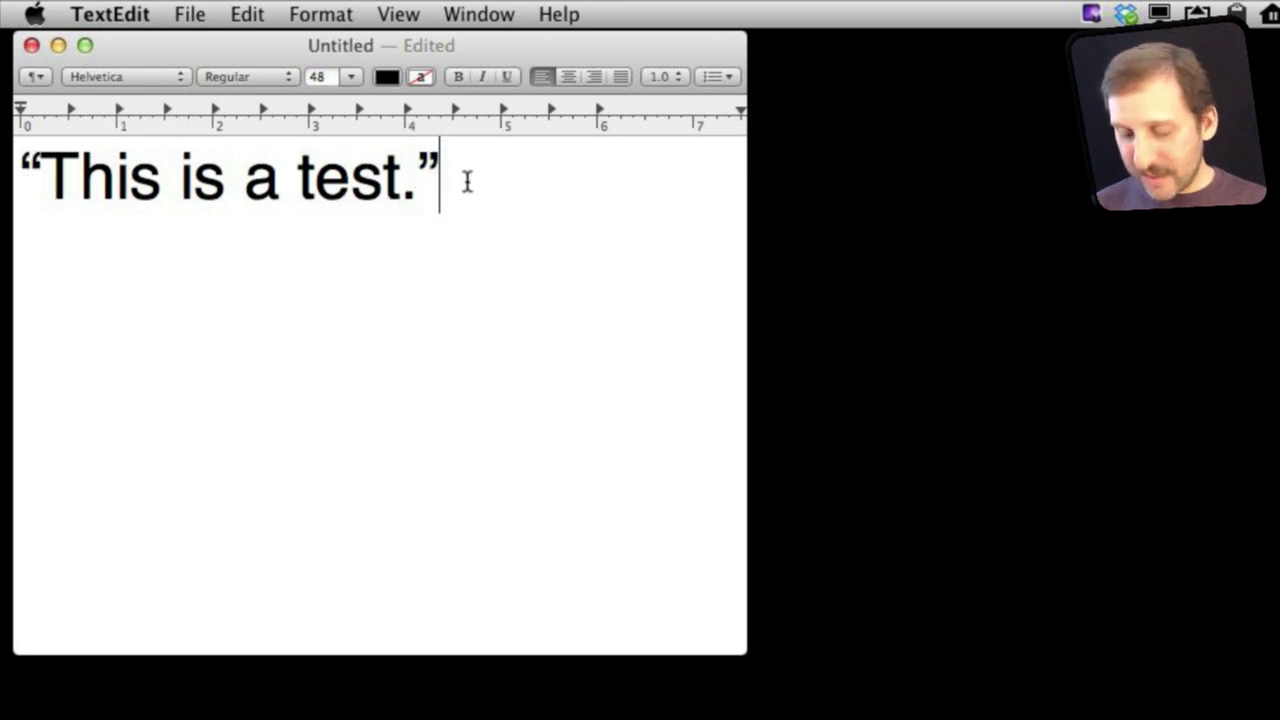
Step: Add a second line 'This is', inserting quote marks around 'is' to test them, then deleting them
key(Return)
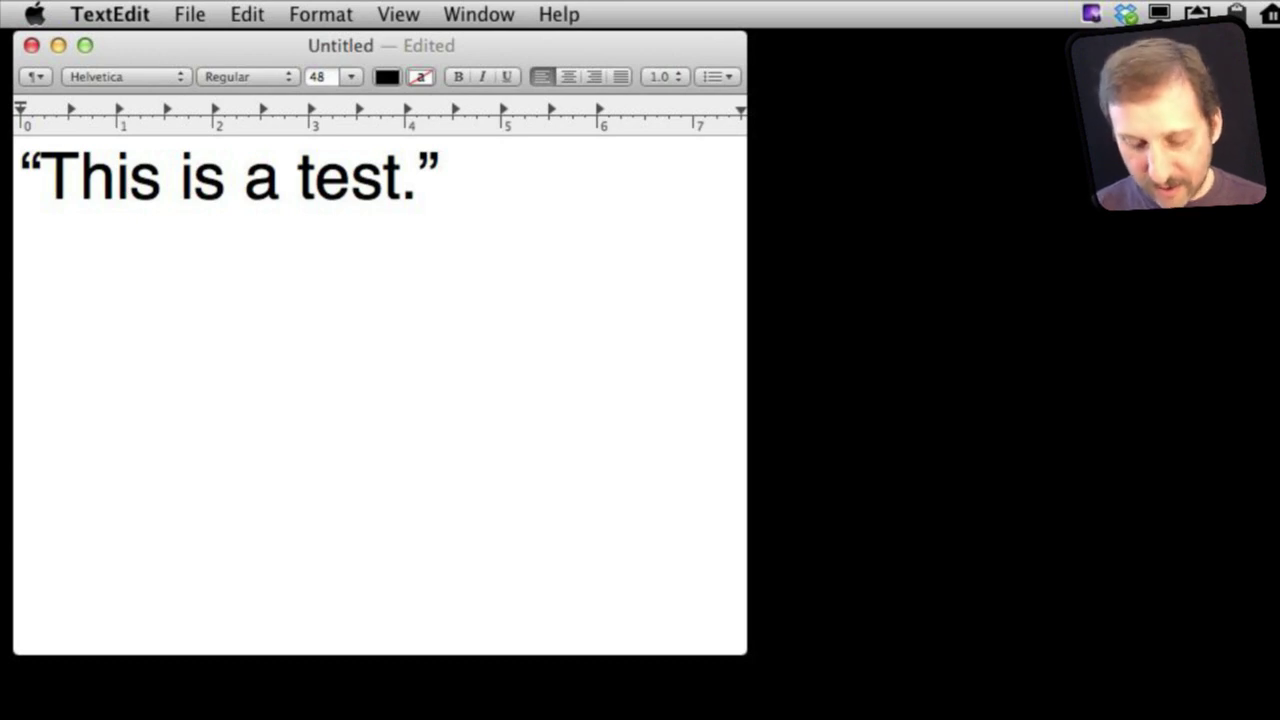
text(THis)
key(BackSpace)
key(BackSpace)
key(BackSpace)
key(BackSpace)
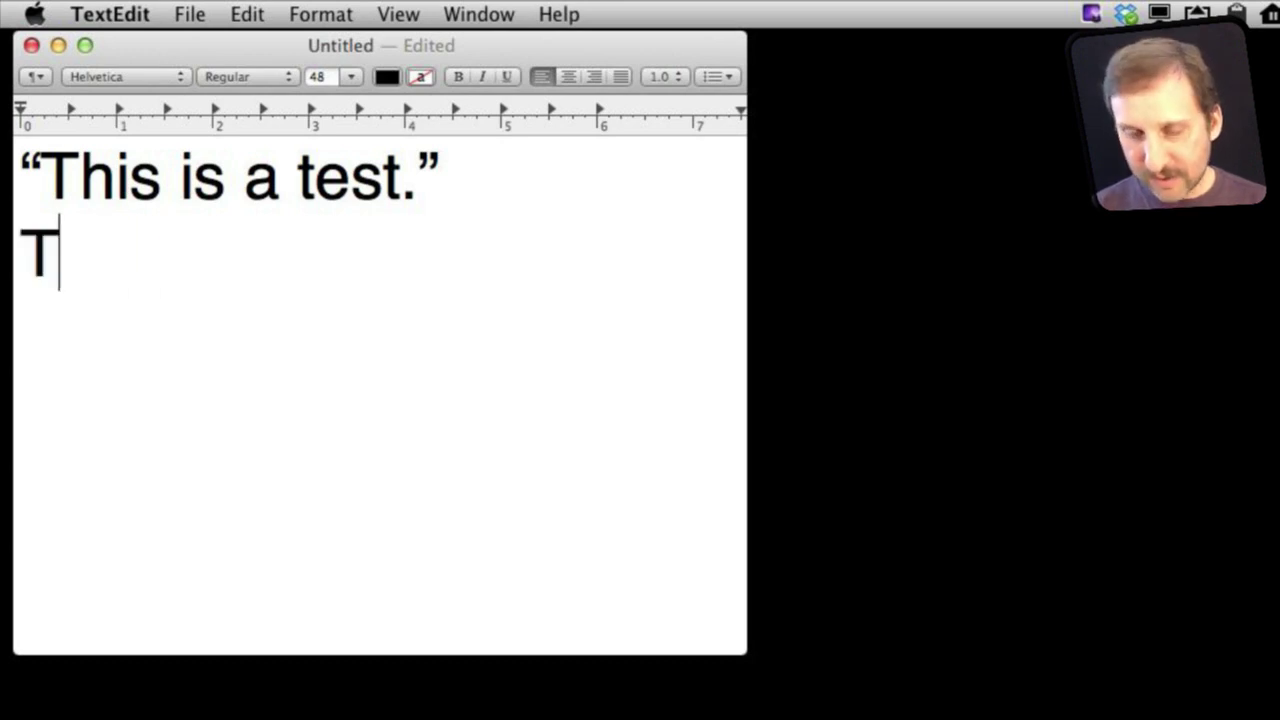
text(his is)
click(159, 252)
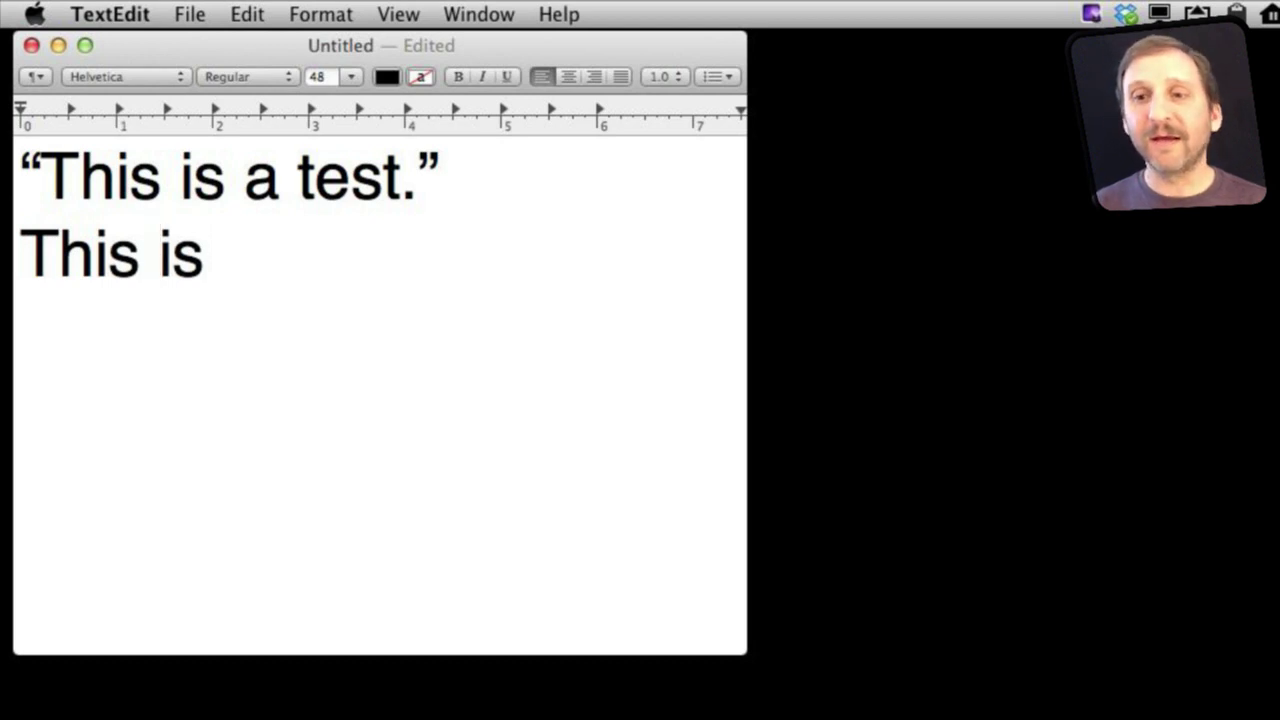
text(")
key(BackSpace)
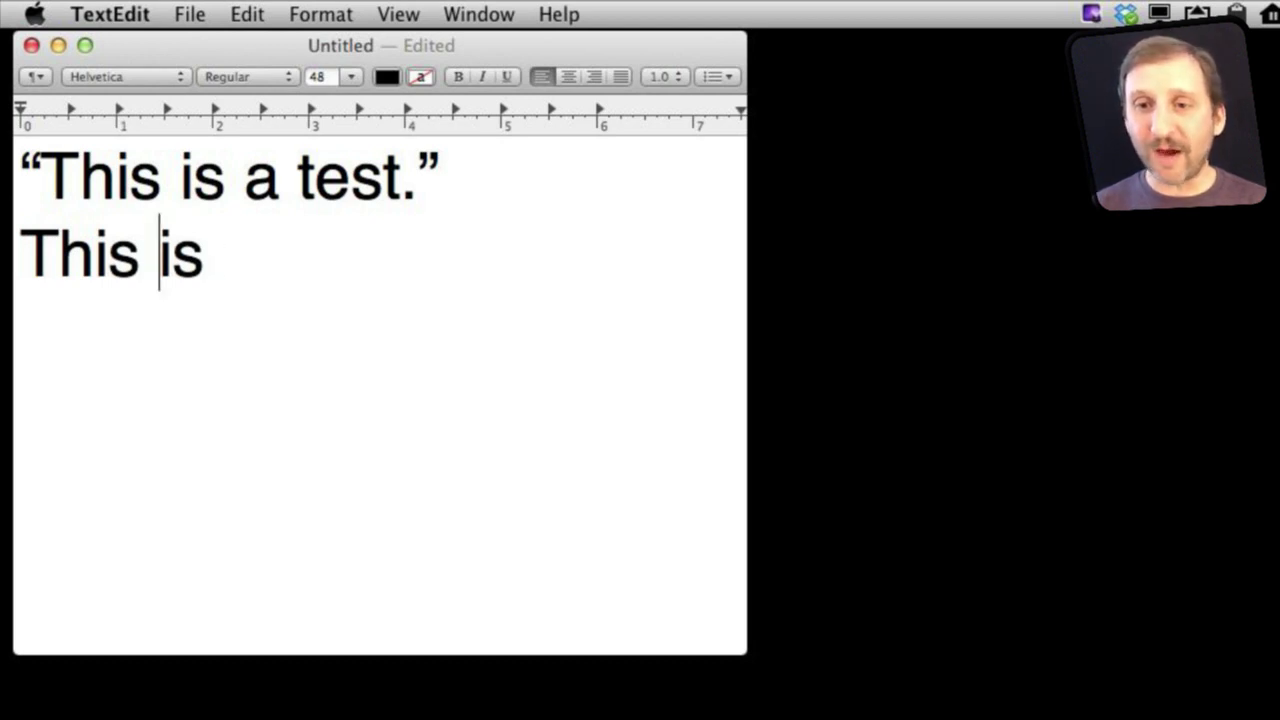
click(141, 252)
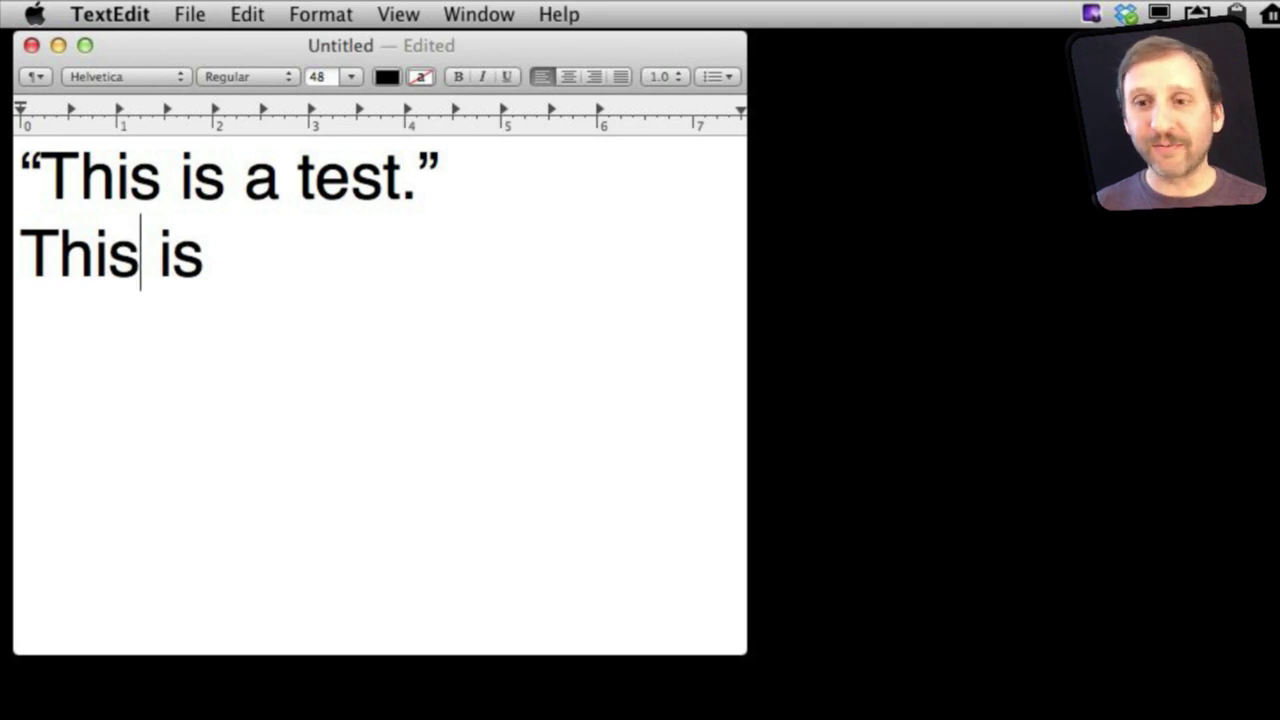
text(")
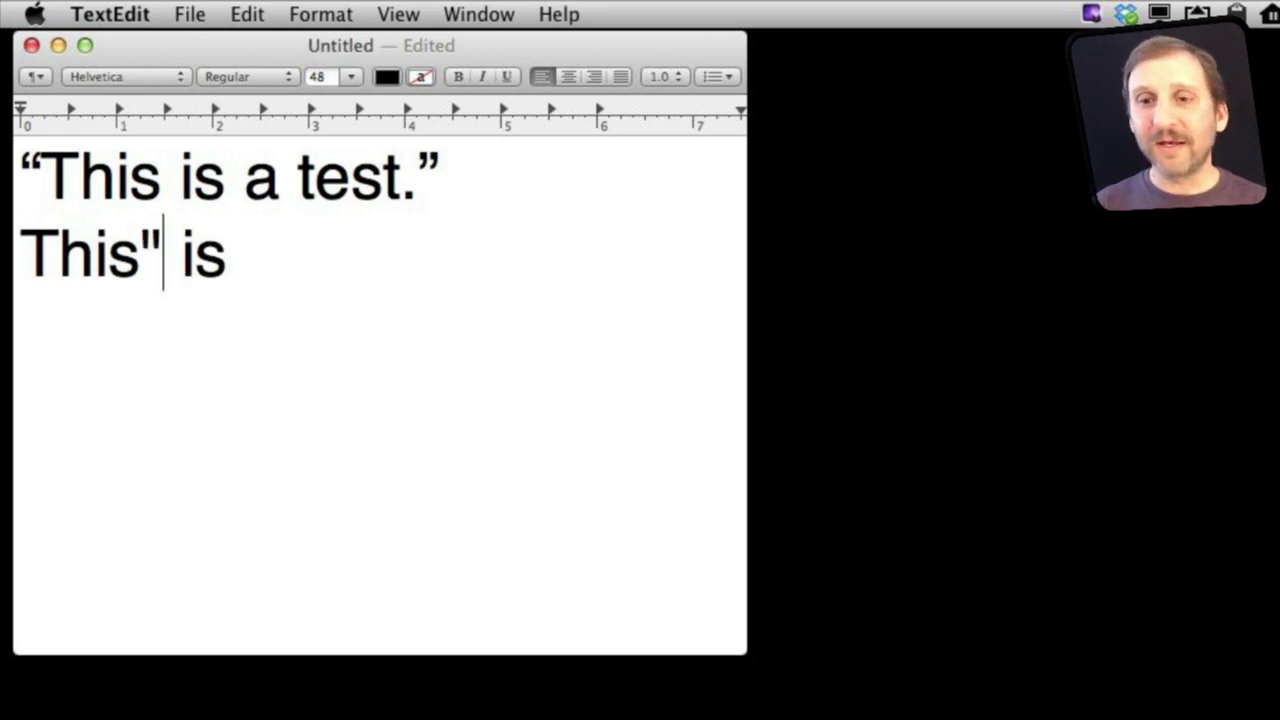
key(BackSpace)
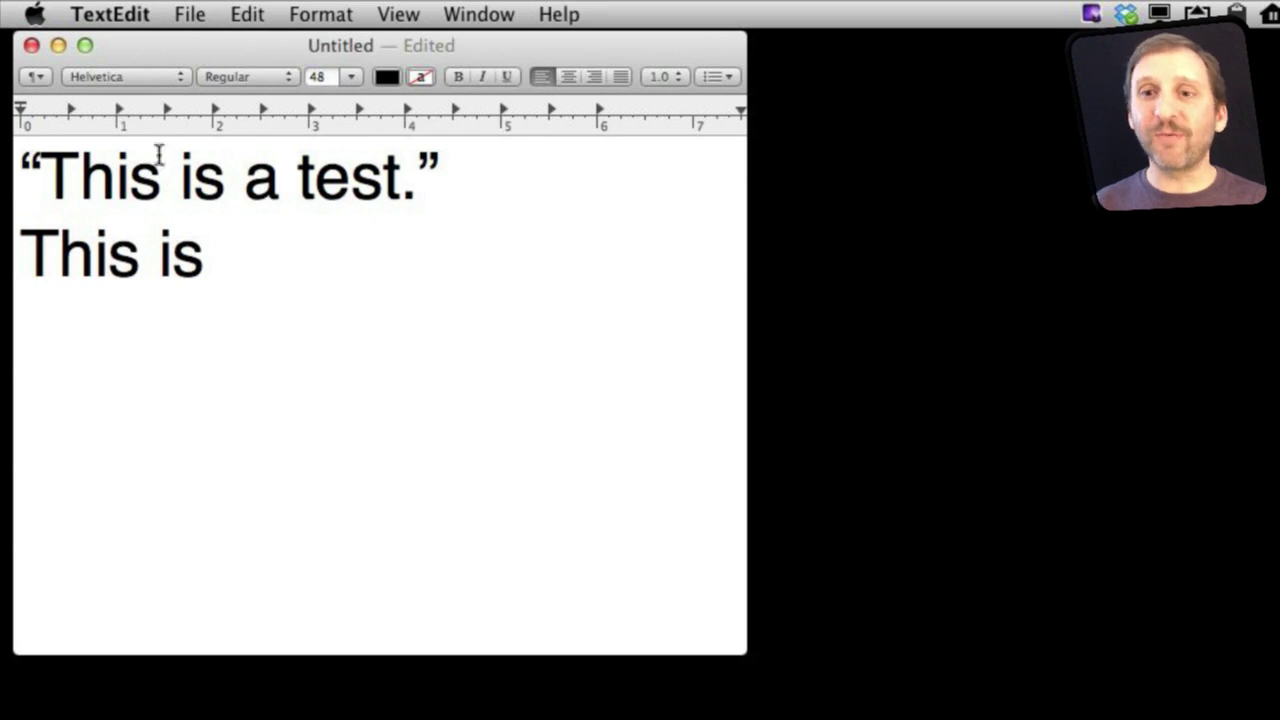
Step: Uncheck Smart quotes in TextEdit's New Document preferences and close the Preferences window
click(106, 15)
click(108, 90)
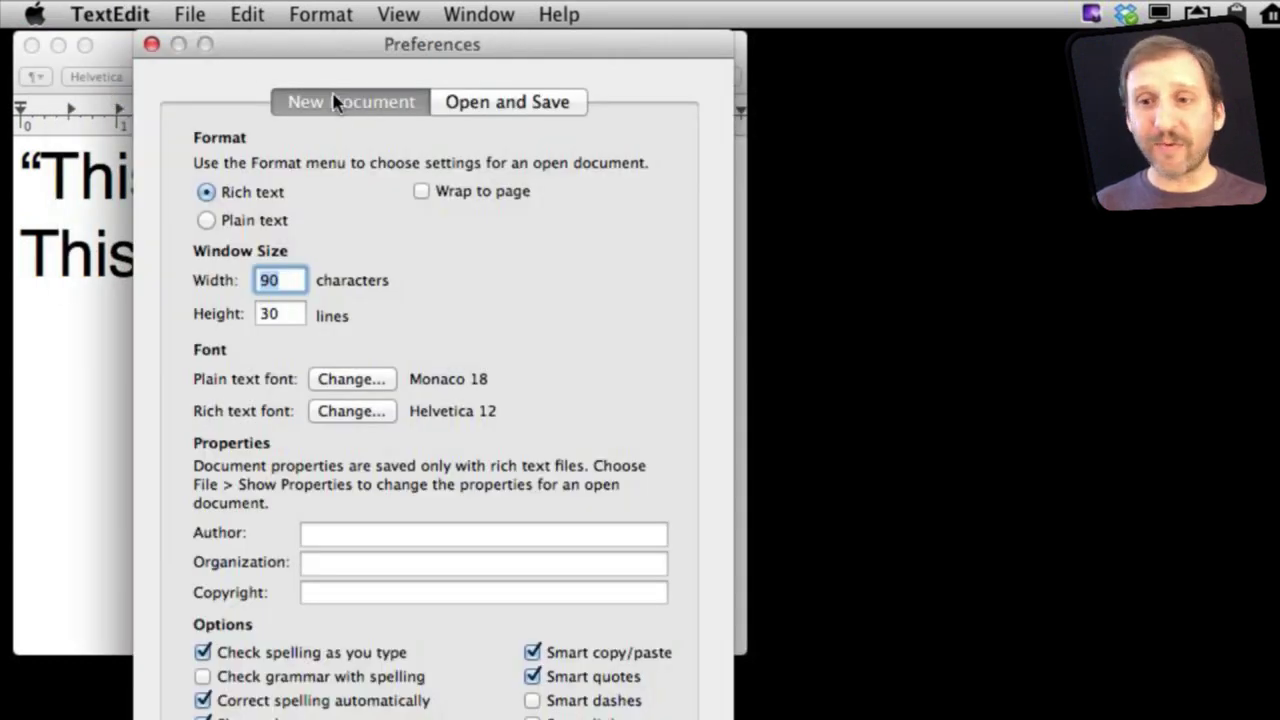
click(531, 678)
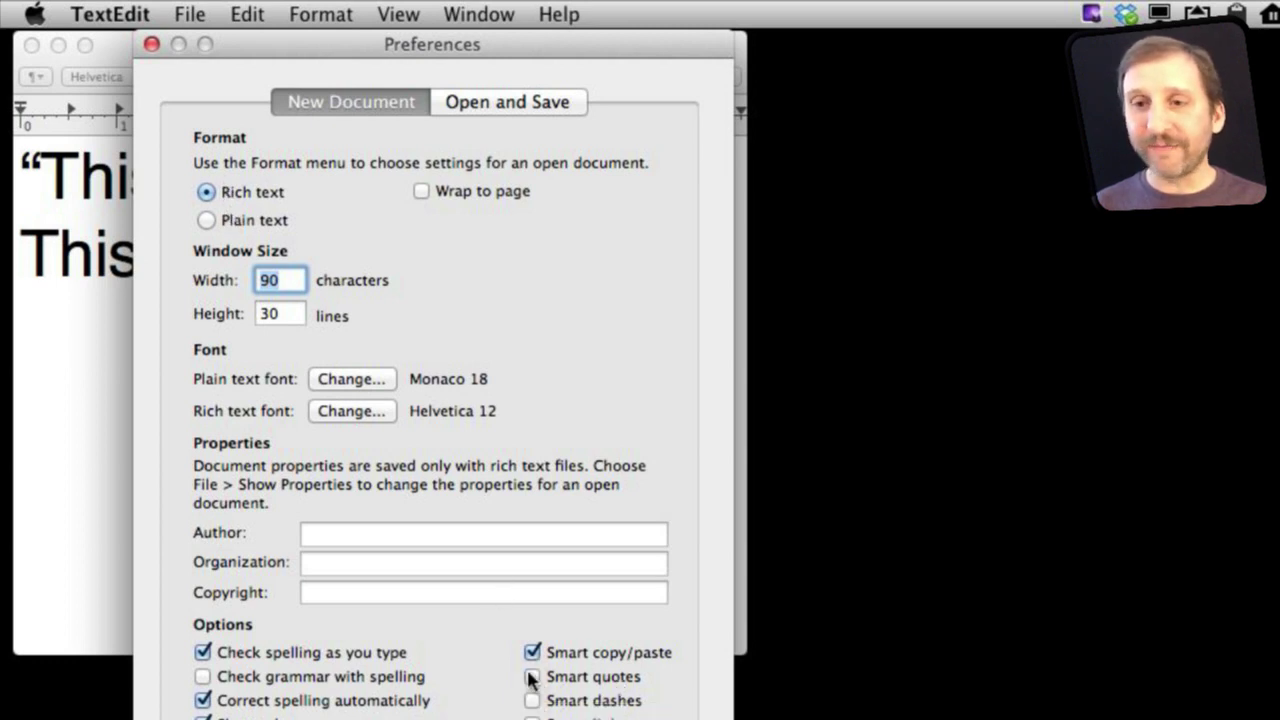
click(151, 44)
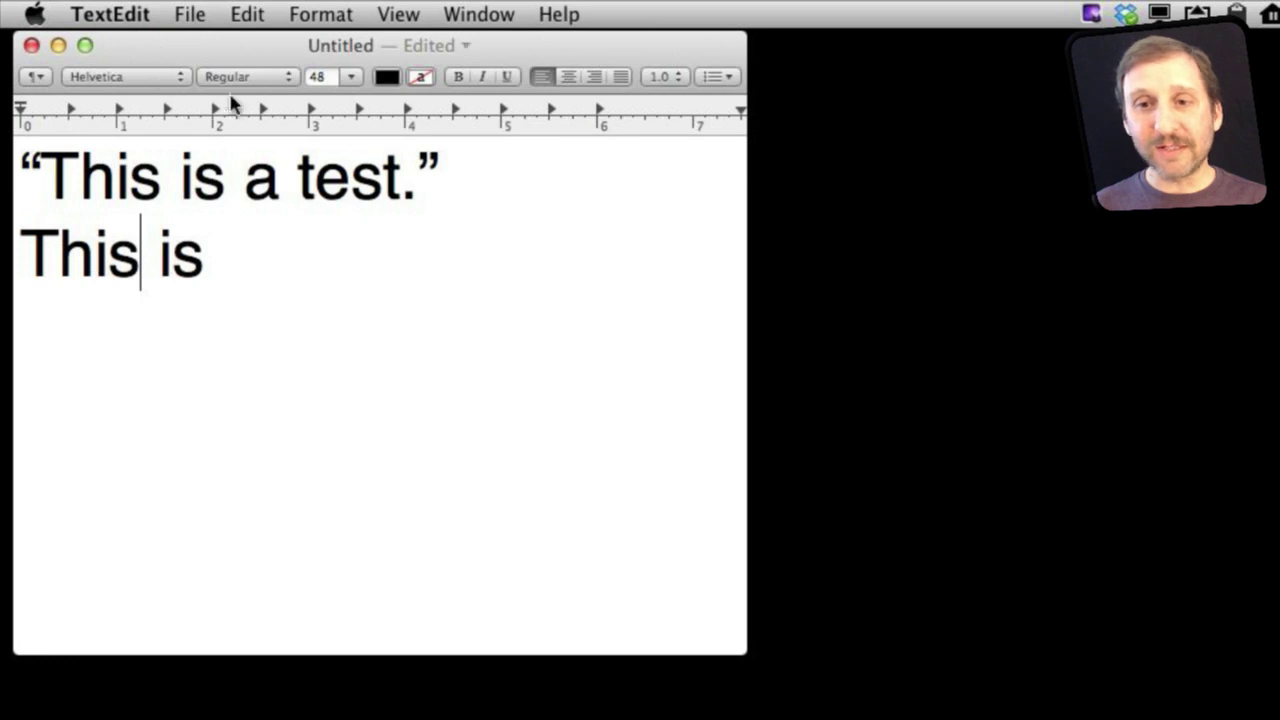
Step: Create a new 48-point document and type "This is a test." with straight quotes
click(188, 14)
click(202, 43)
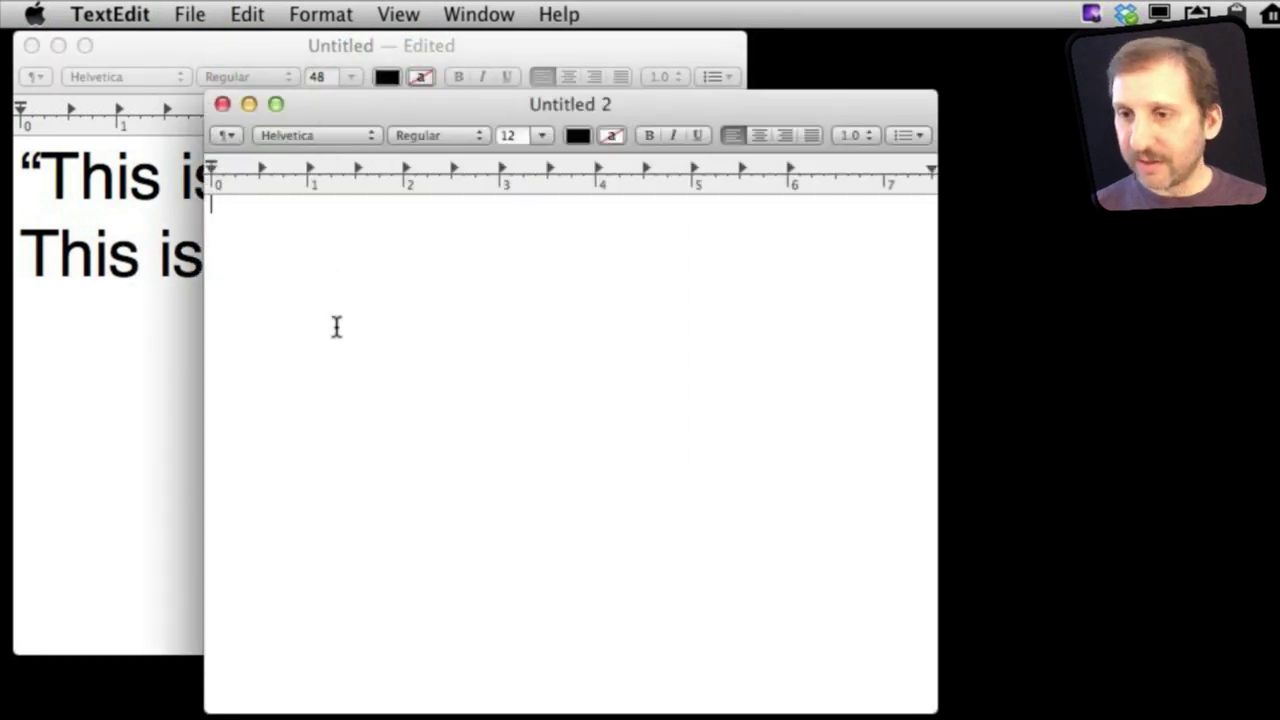
click(543, 137)
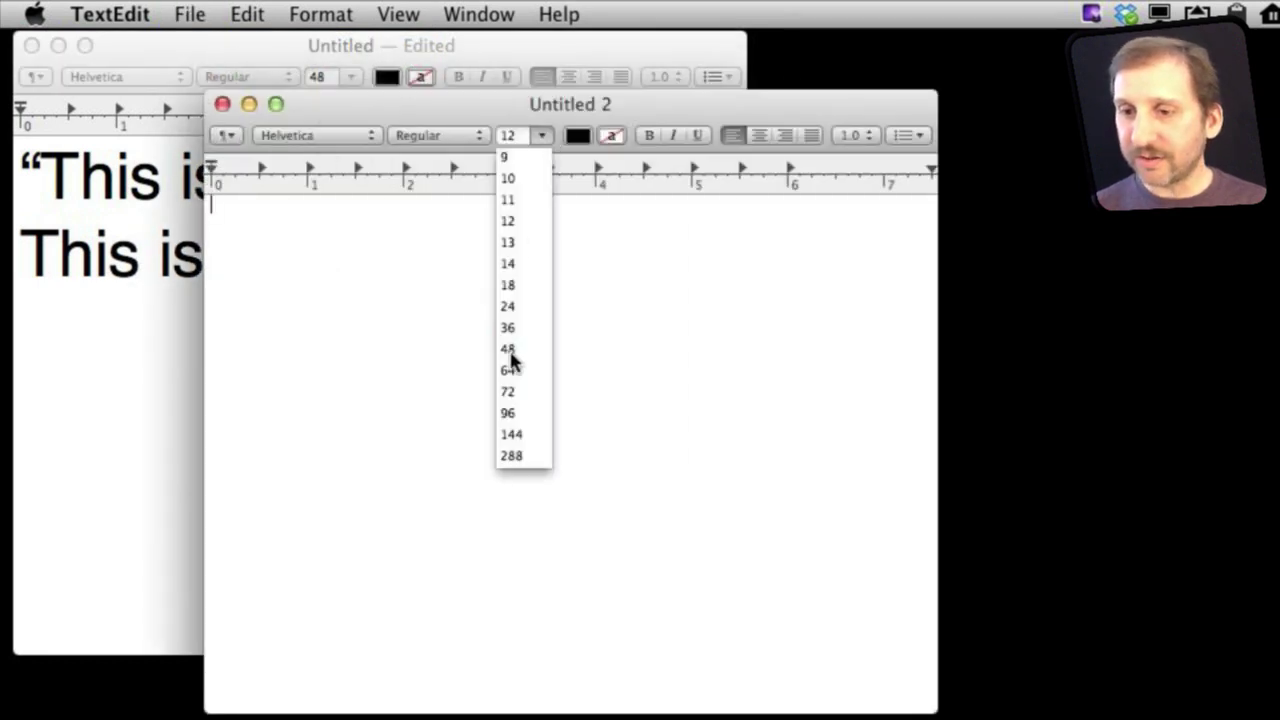
click(511, 358)
text("This)
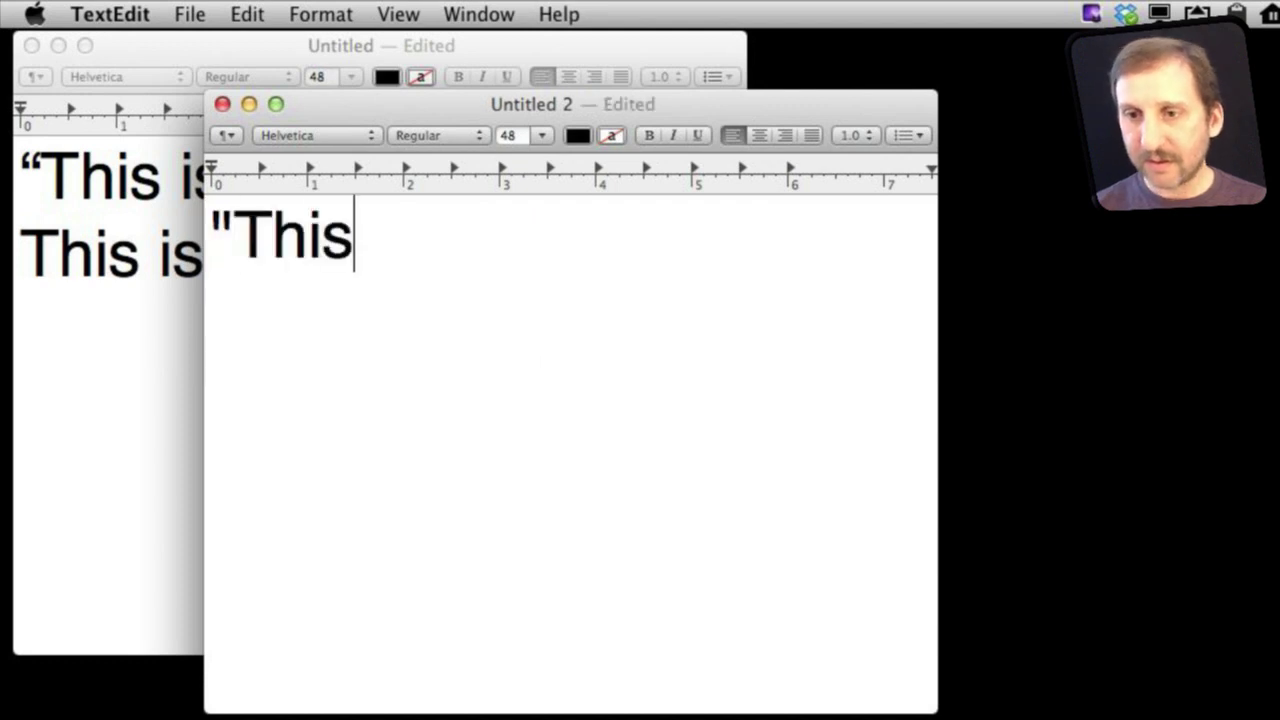
text( is a test.")
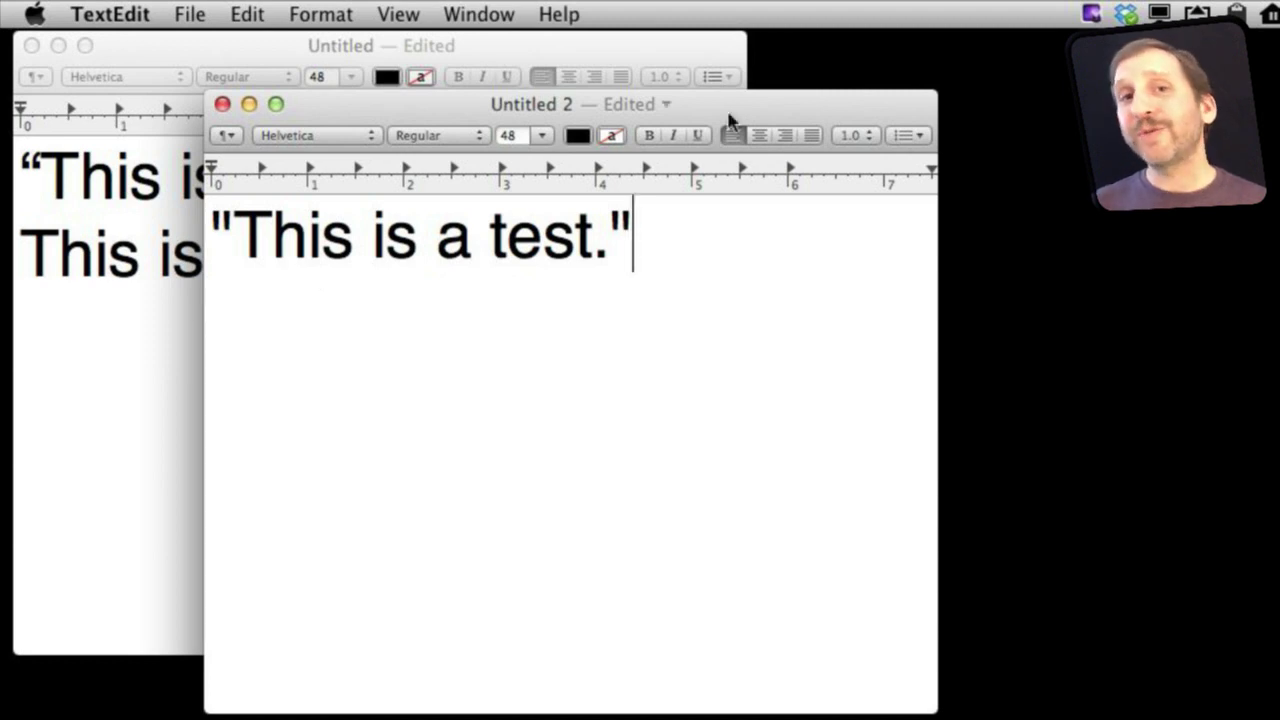
Step: Browse the Edit menu in both TextEdit documents without changing any setting
click(245, 18)
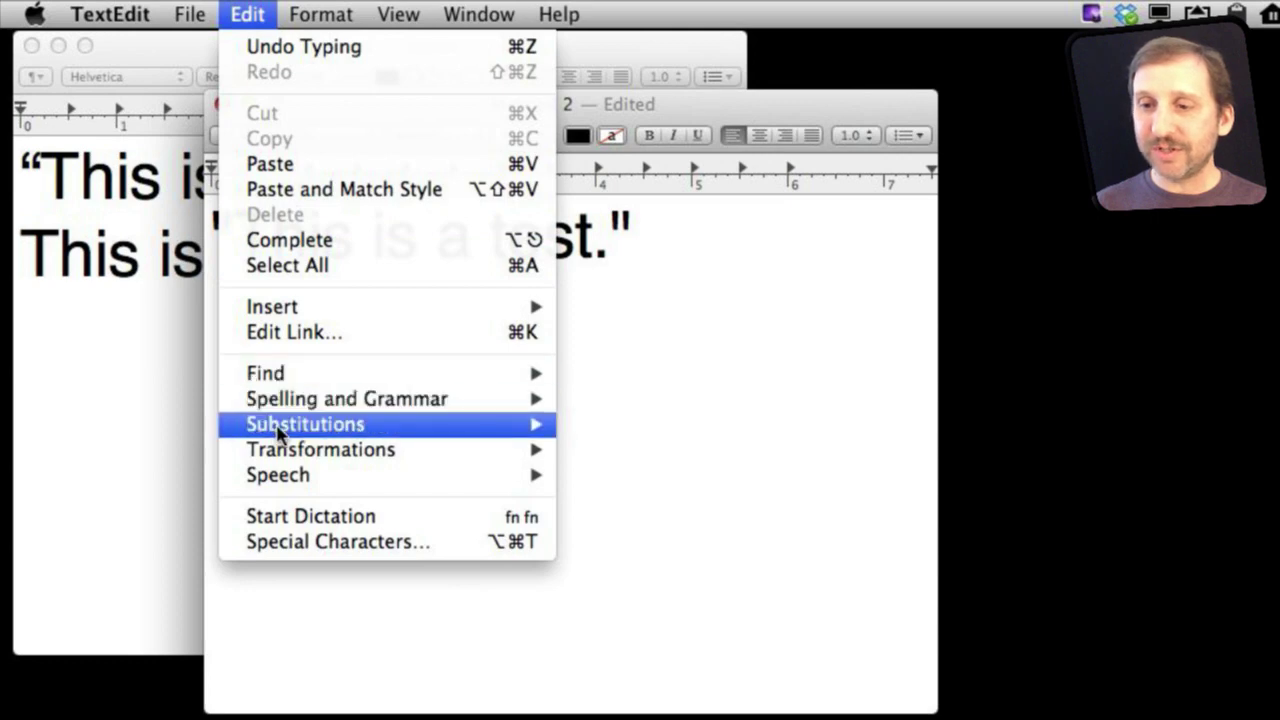
mouse_move(280, 430)
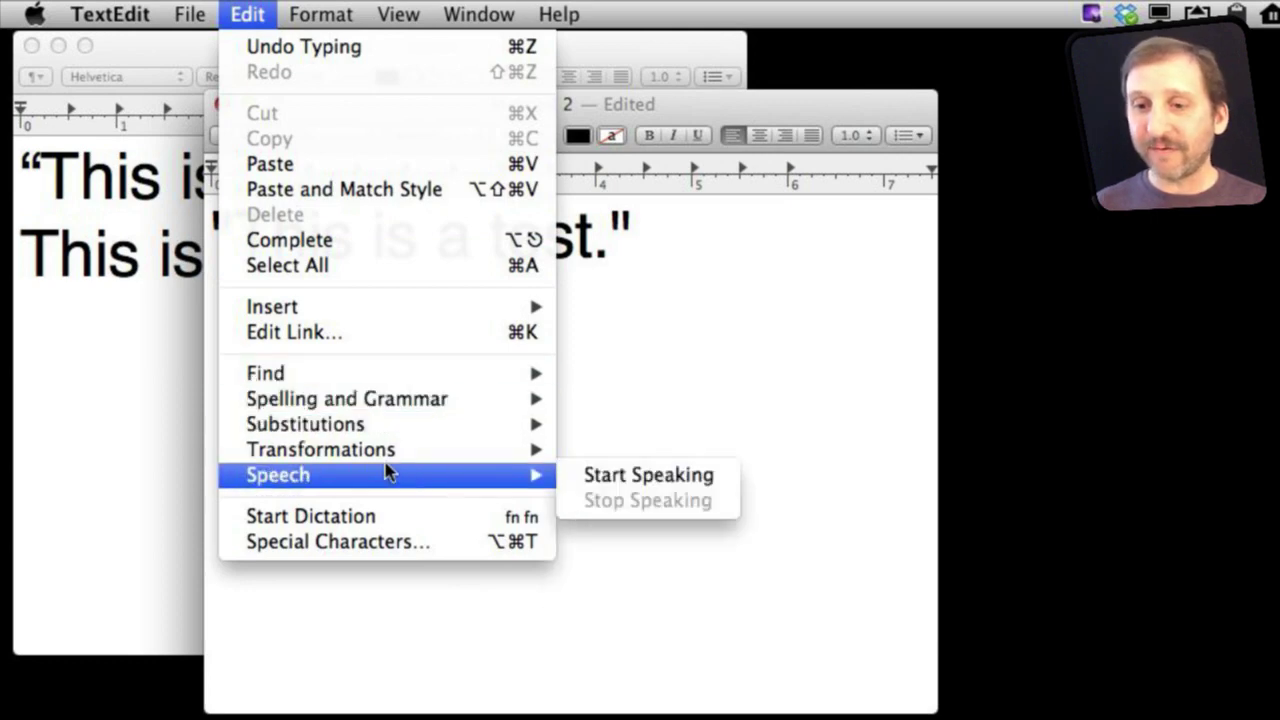
click(95, 487)
click(172, 350)
click(250, 14)
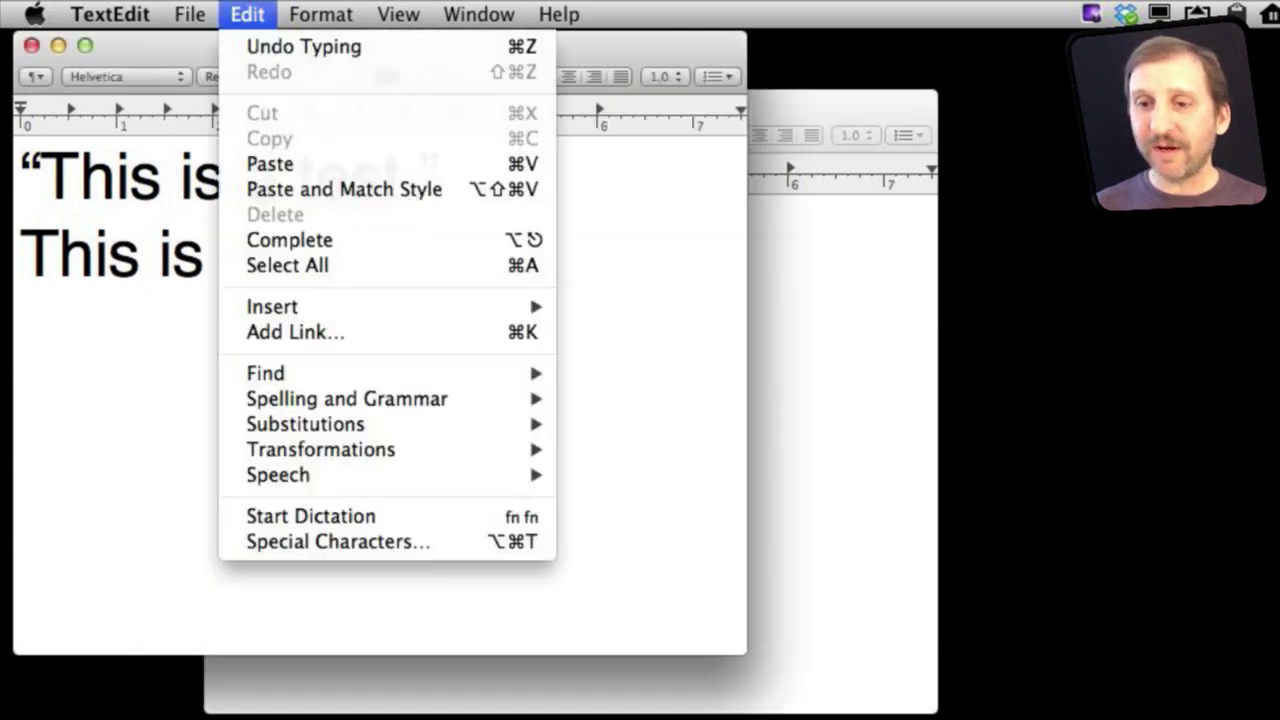
mouse_move(275, 425)
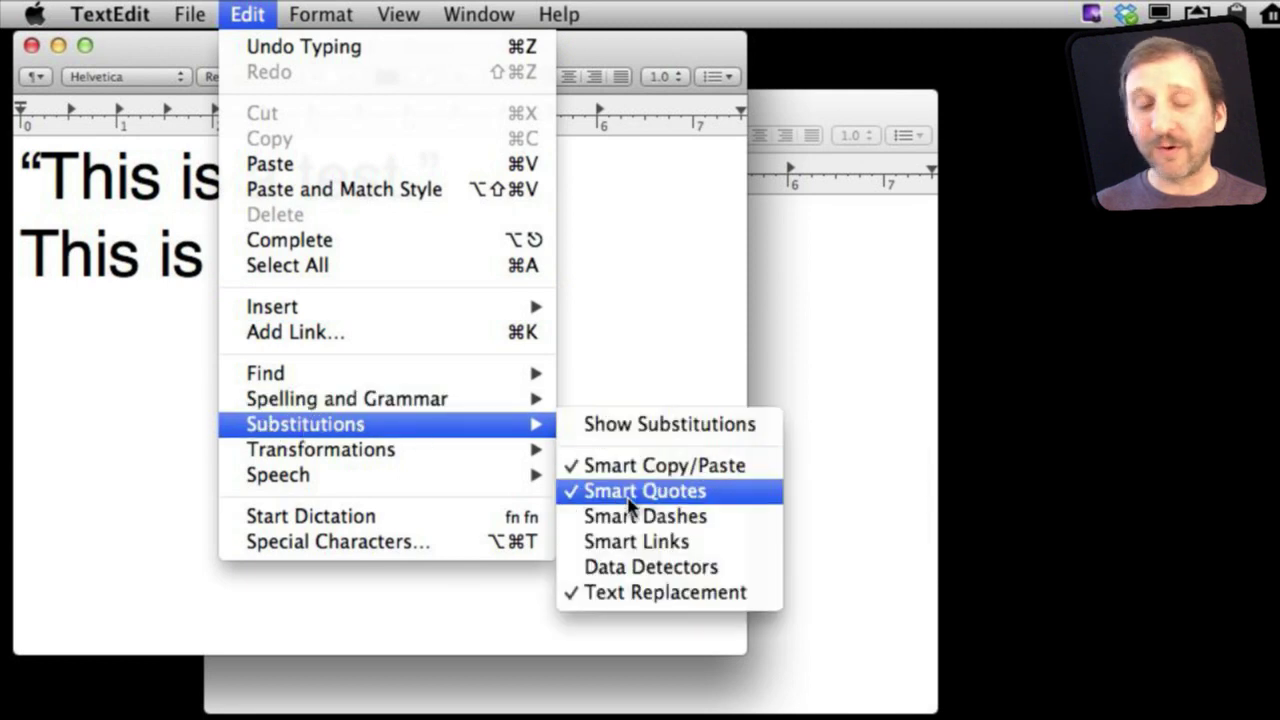
click(837, 283)
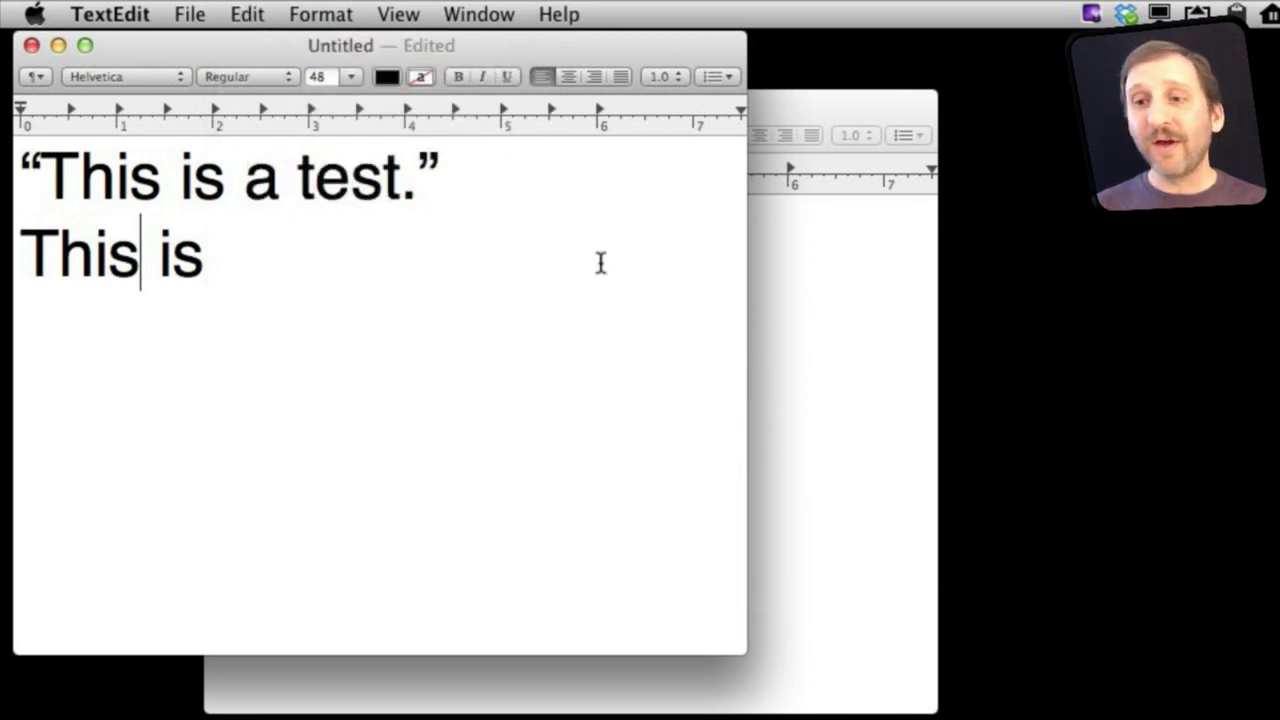
Step: Replace the first document's 'This is' line with Gary's, then start a new line in Untitled 2
triple_click(290, 265)
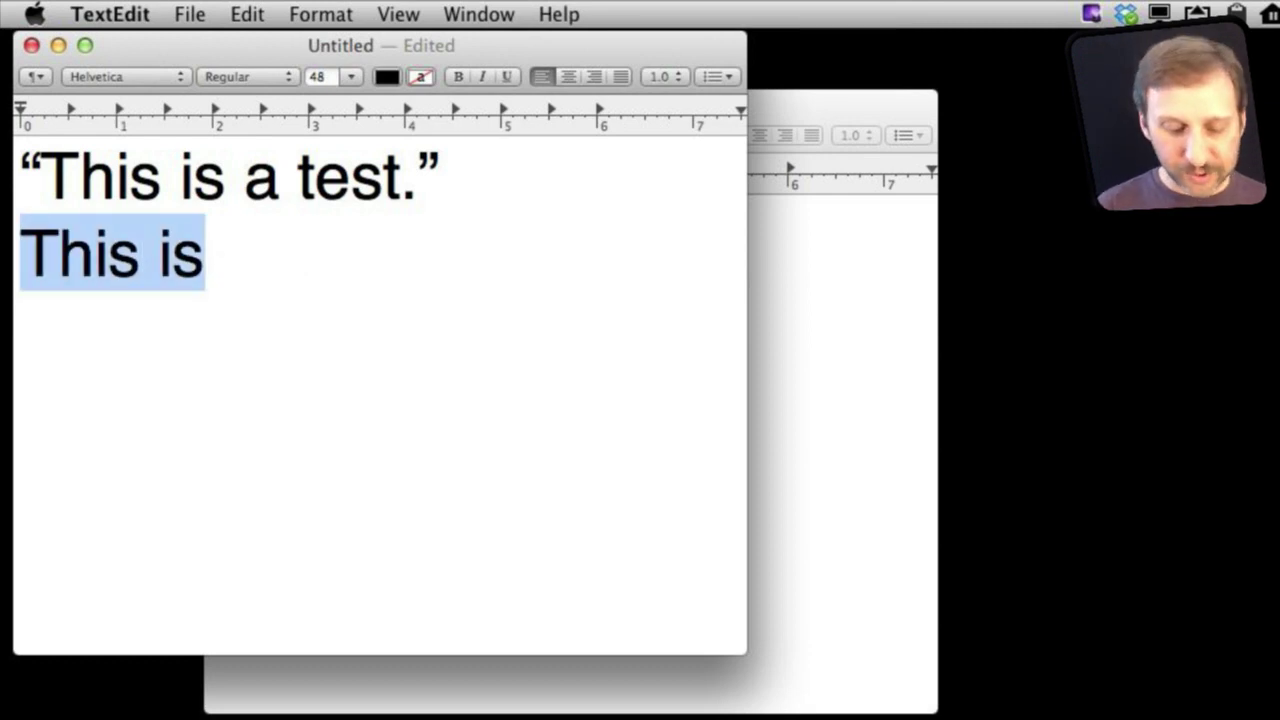
text(Gary)
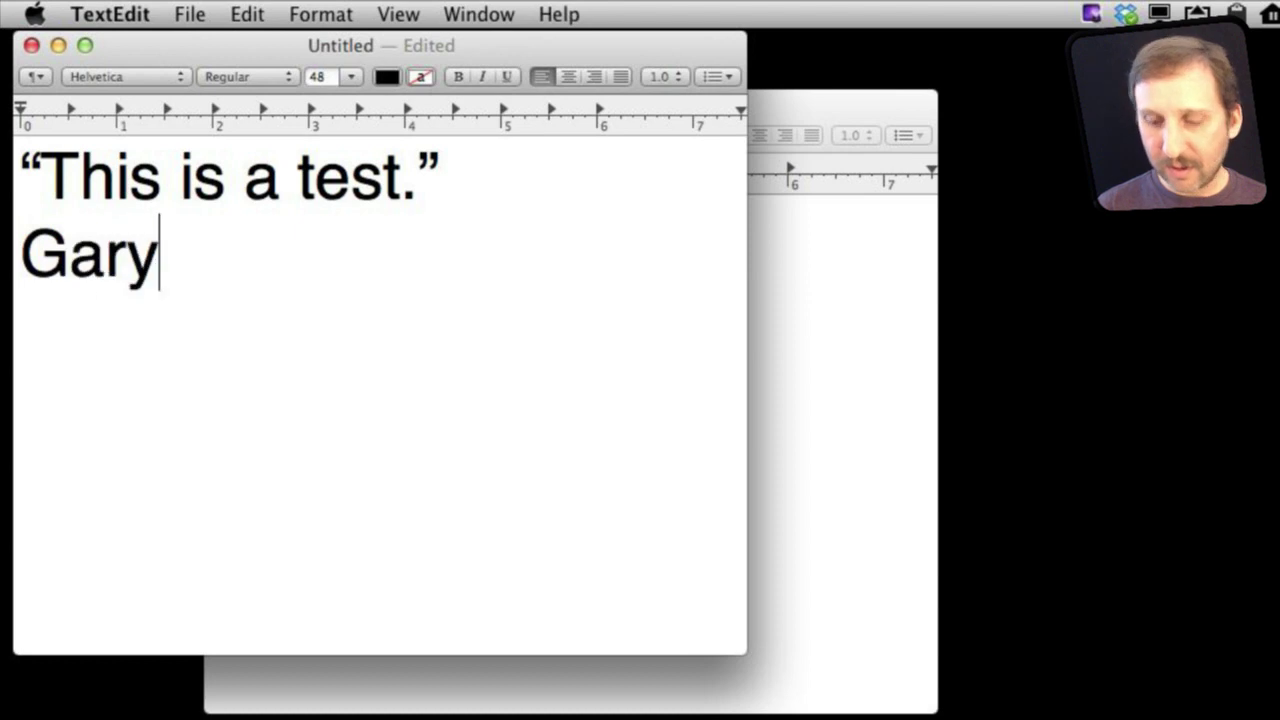
text('s)
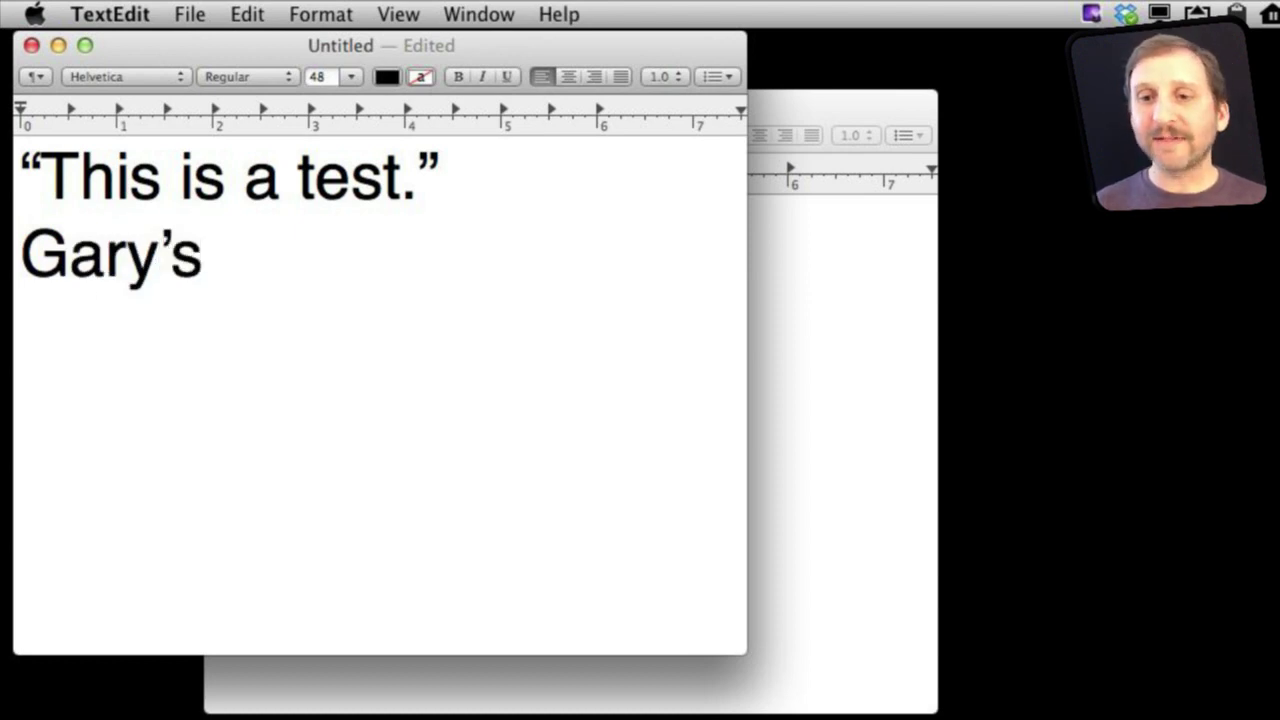
click(775, 334)
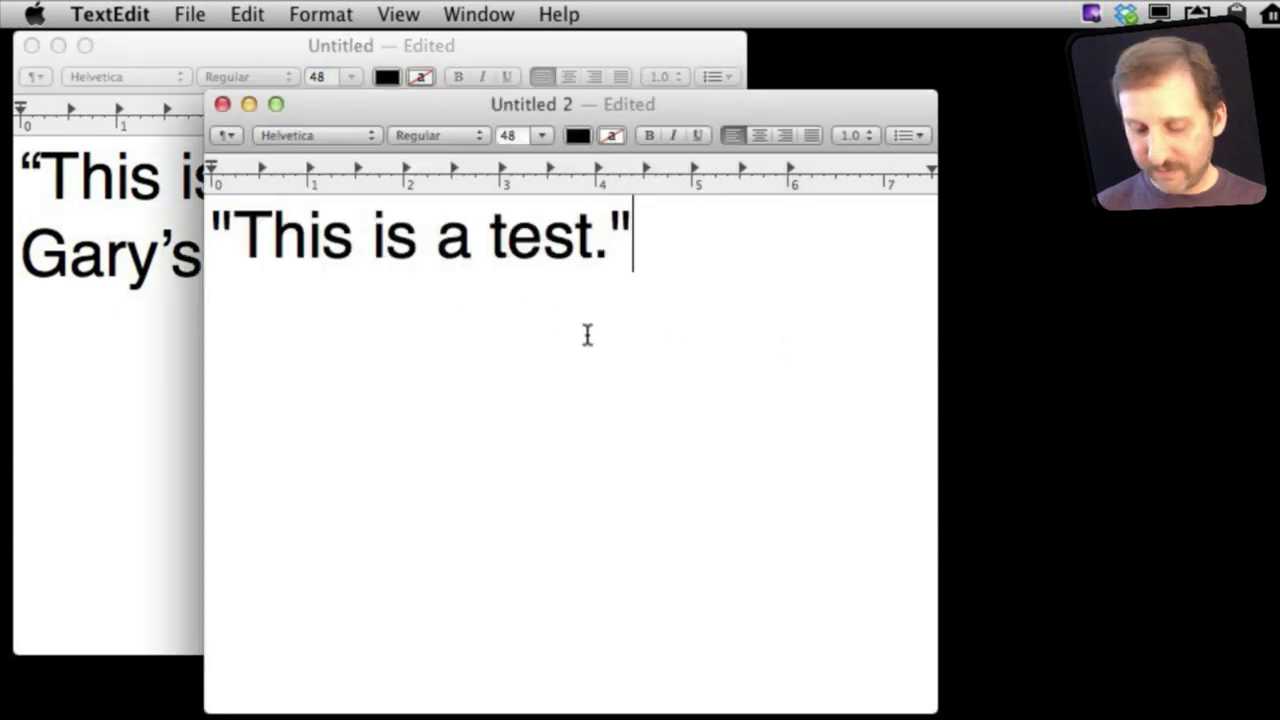
key(Return)
Step: Type Gary's on the new line in Untitled 2
text(Gary's)
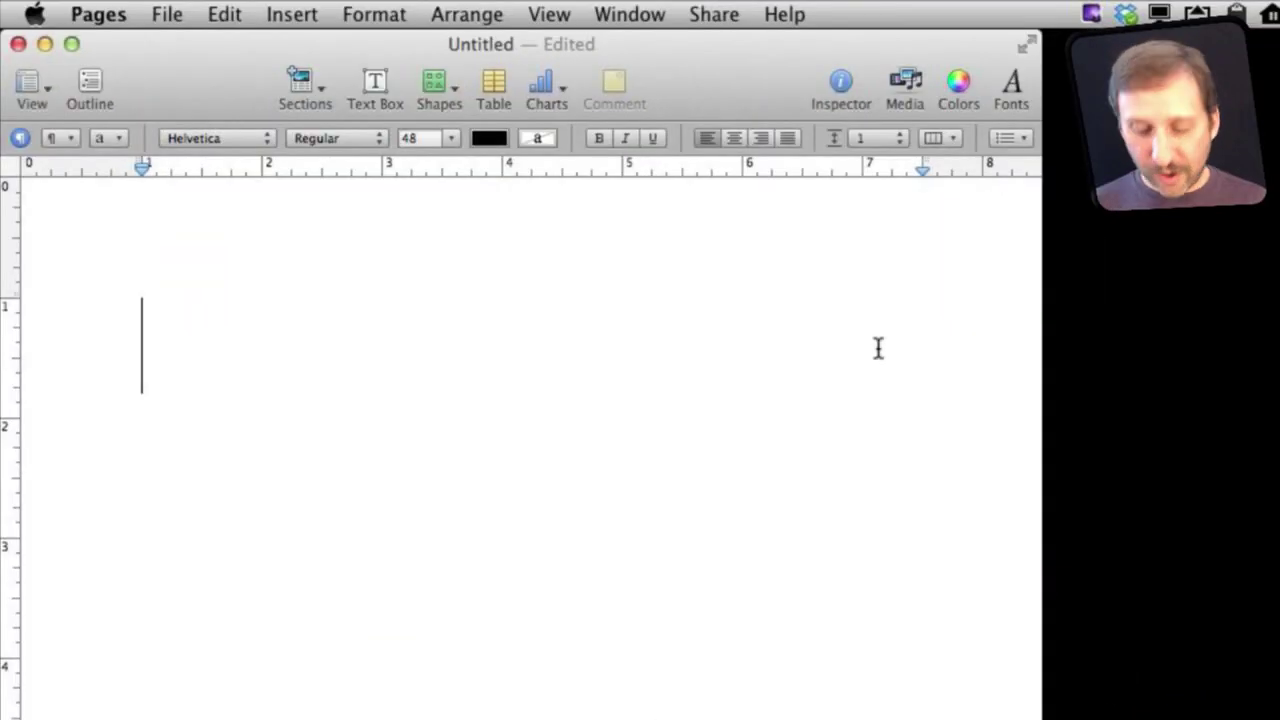
Step: Type “This is a test.” with curly quotes, then uncheck Use smart quotes in Auto-Correction preferences
text("This is a test)
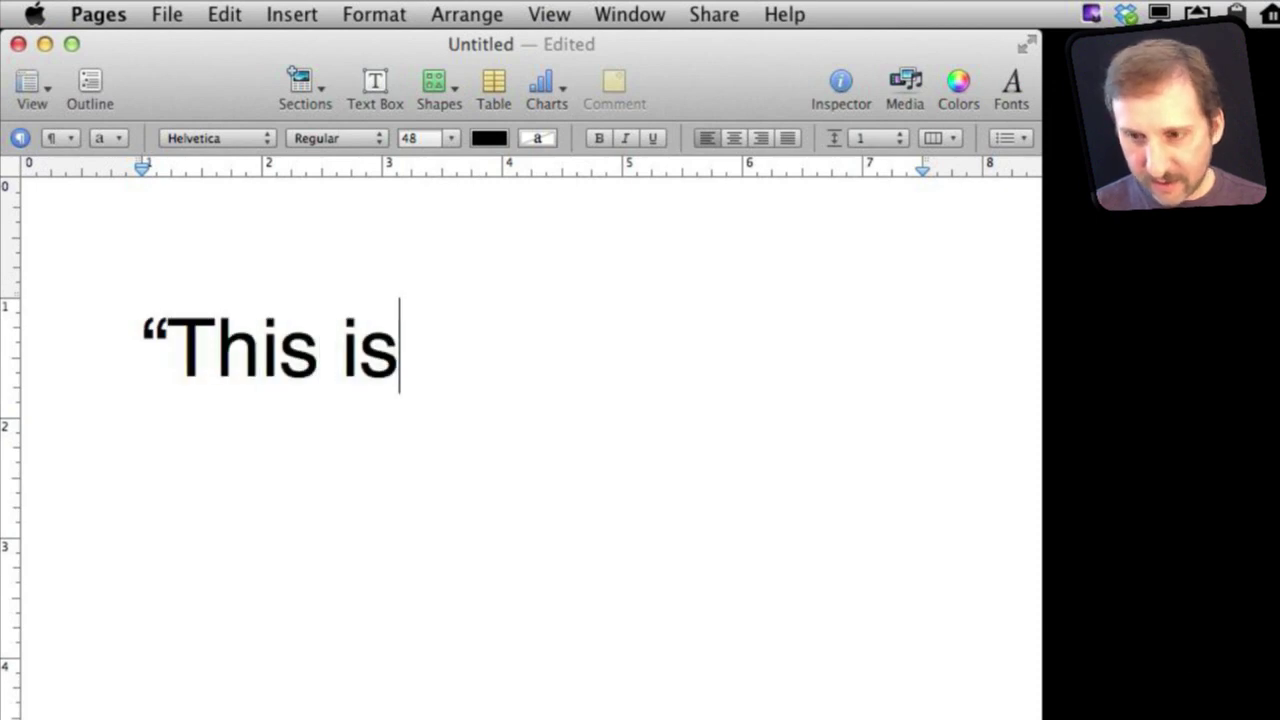
text(.")
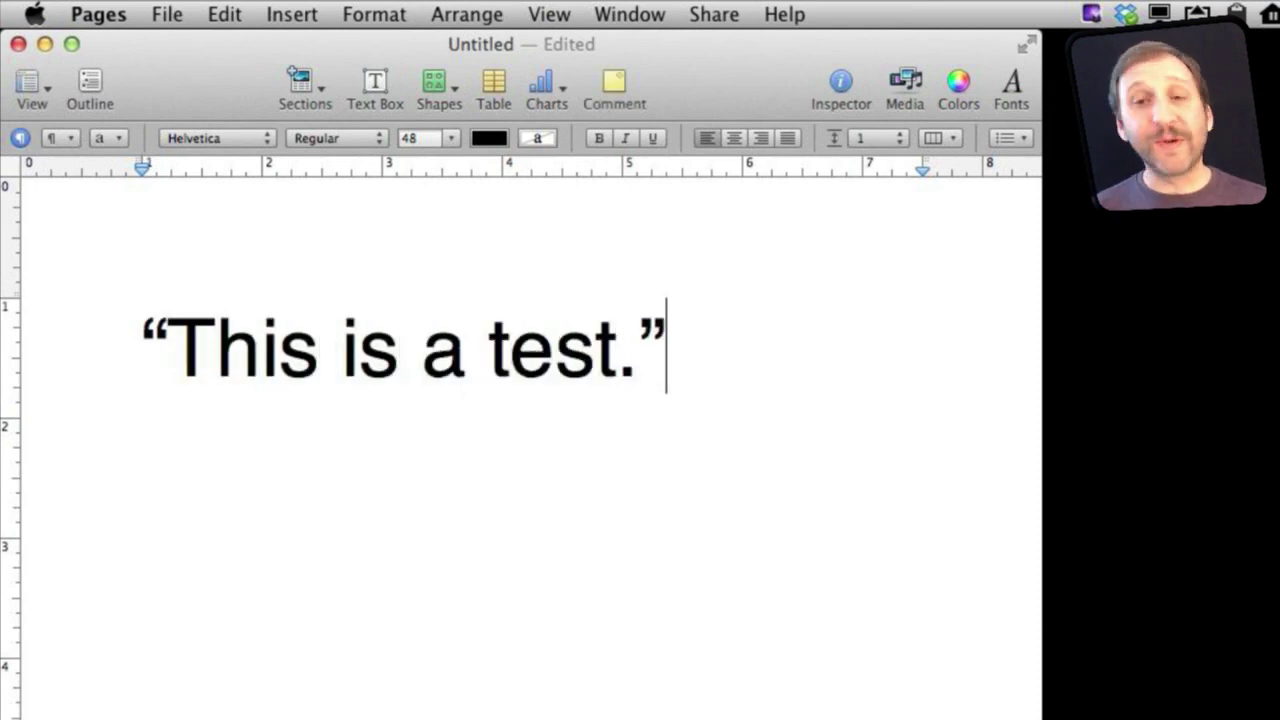
click(98, 14)
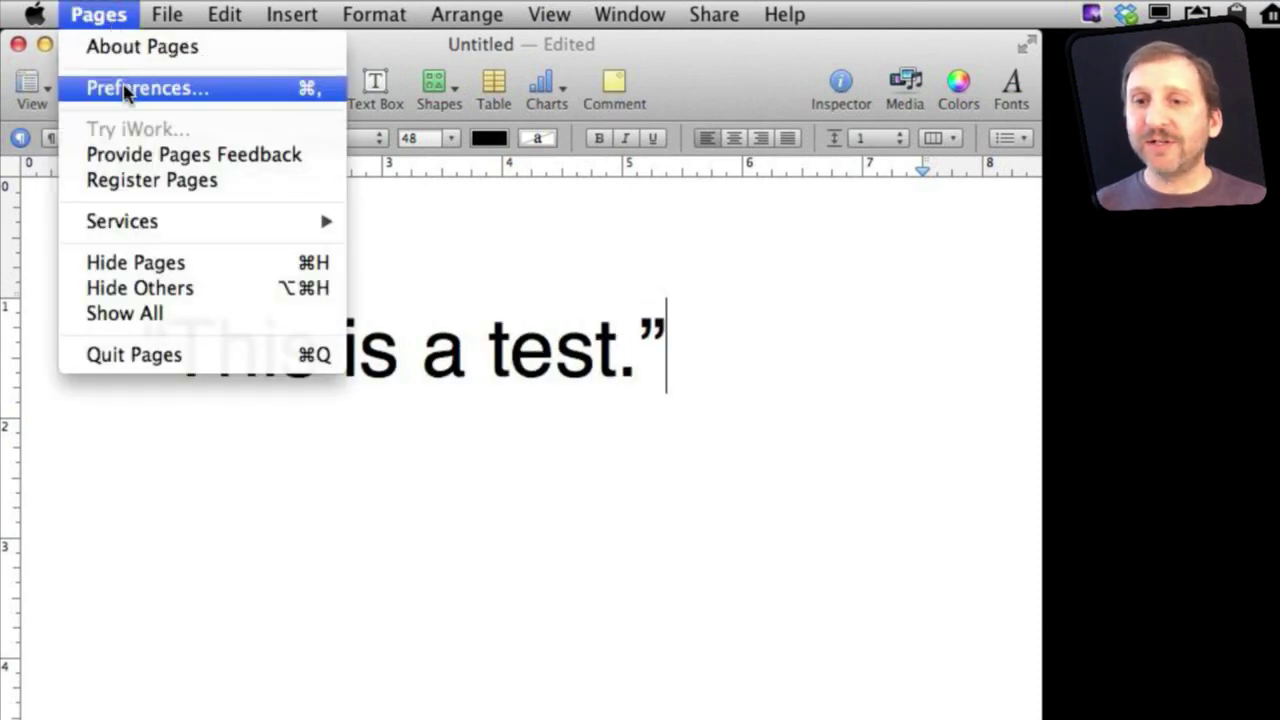
click(127, 89)
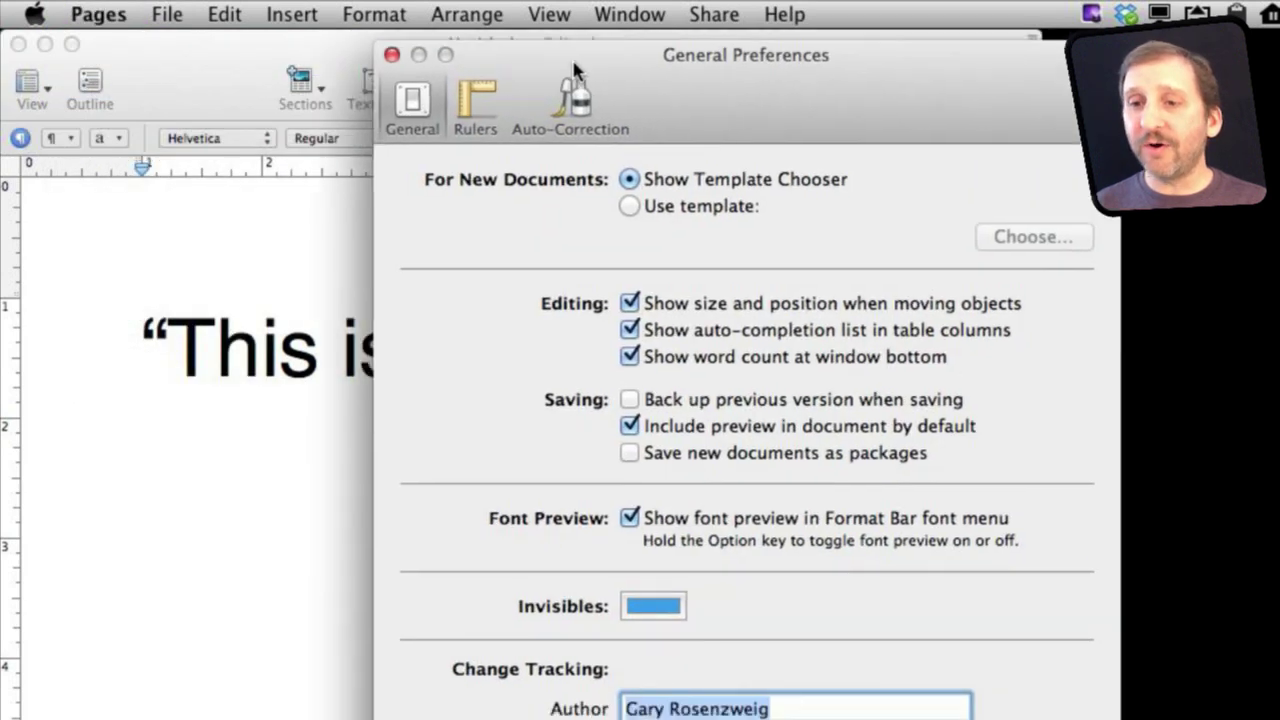
drag(660, 24, 319, 44)
click(322, 88)
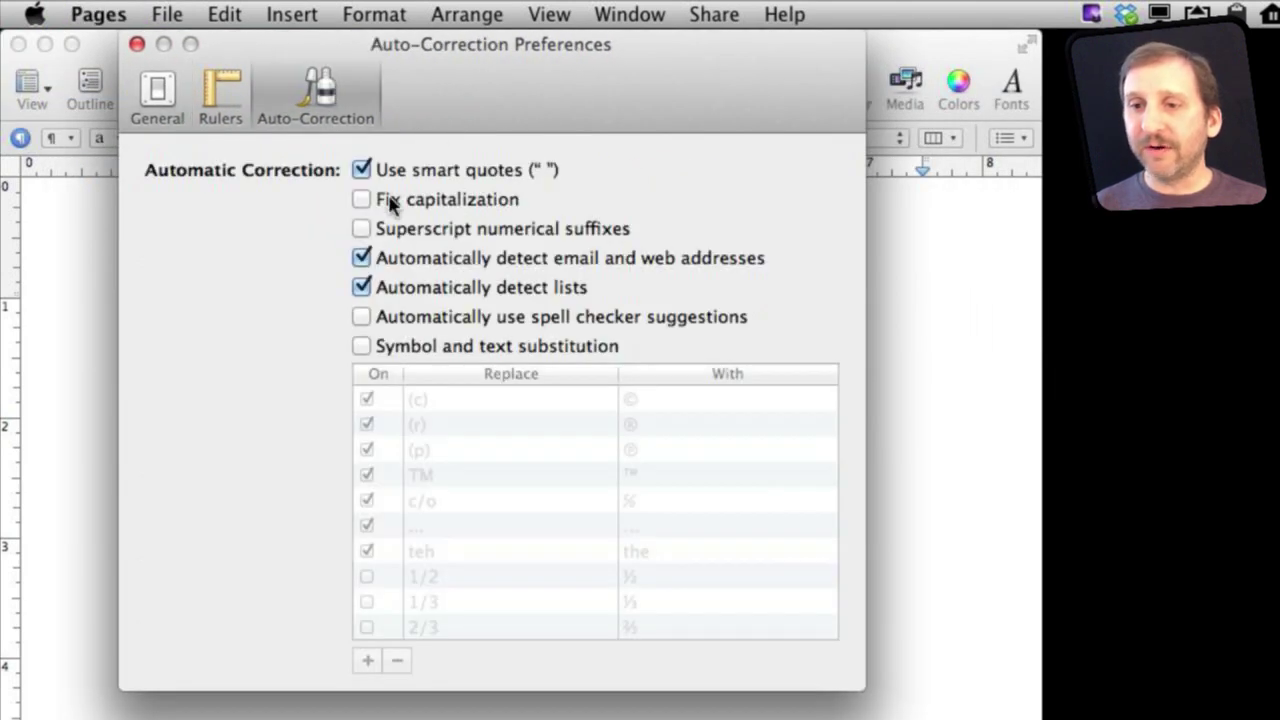
click(360, 172)
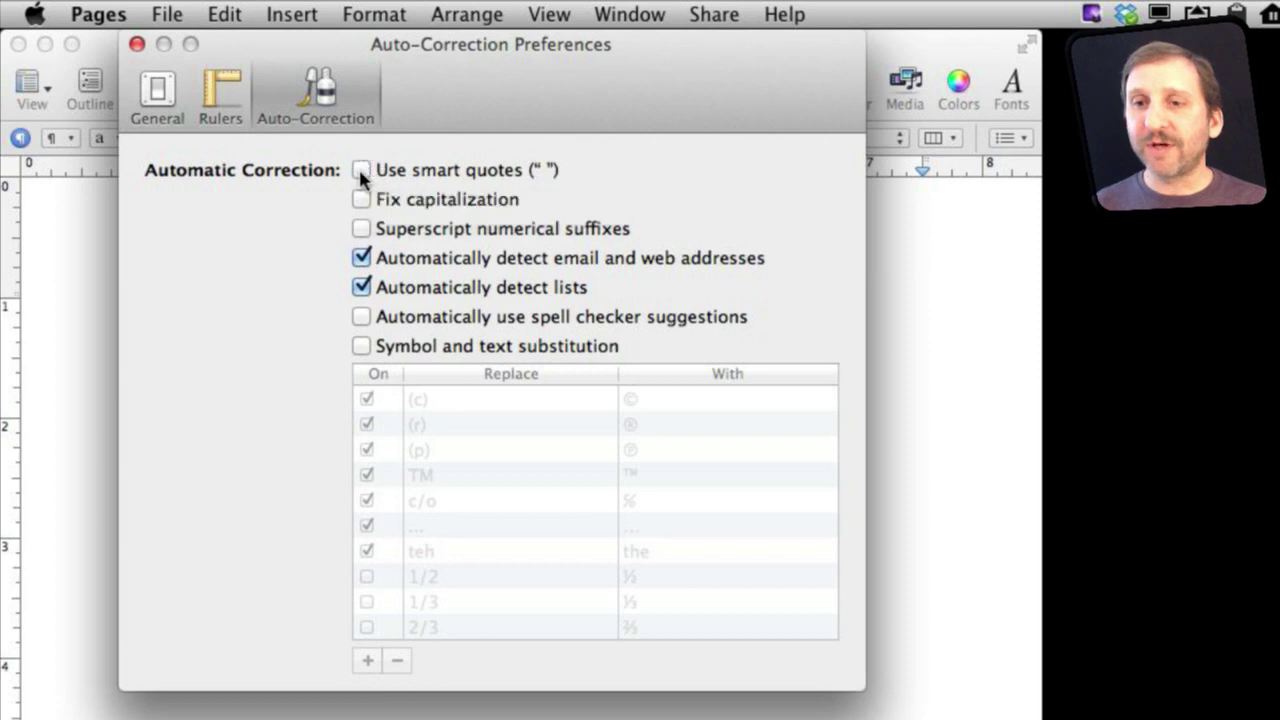
click(137, 44)
key(Return)
Step: Type "This is a test." with straight quotes, then re-enable Use smart quotes in Auto-Correction
text("This )
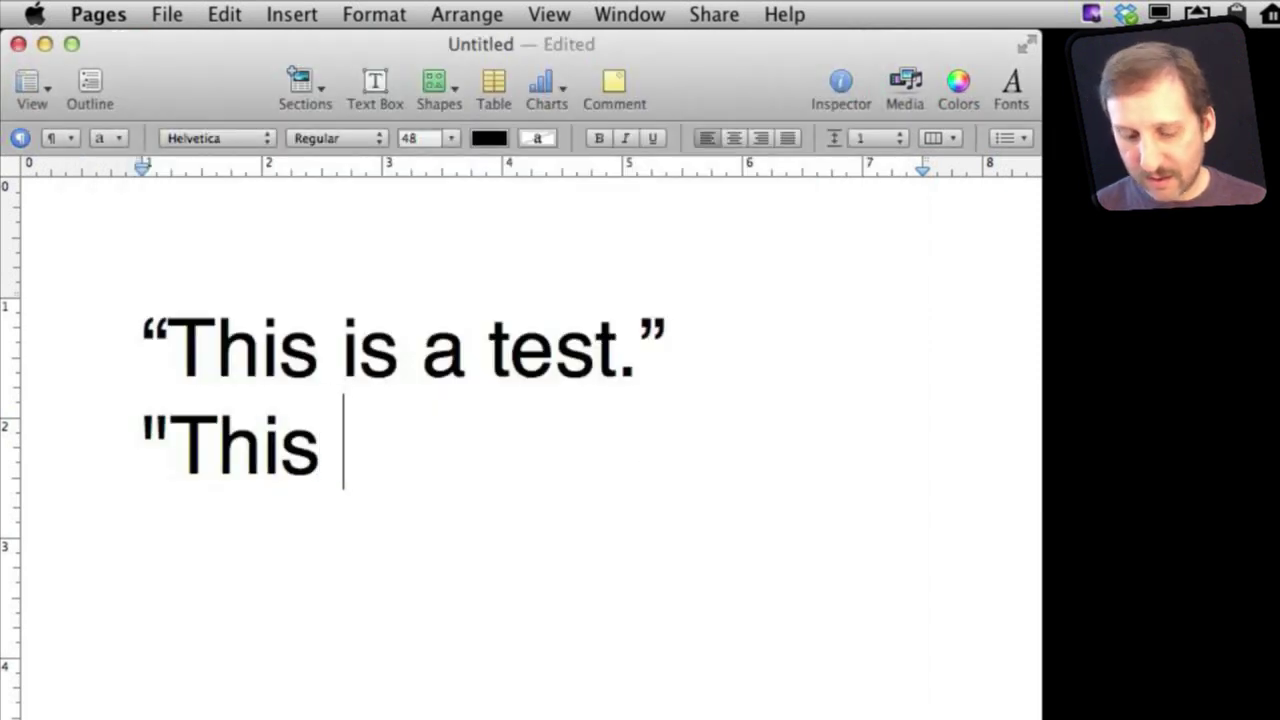
text(is a test.")
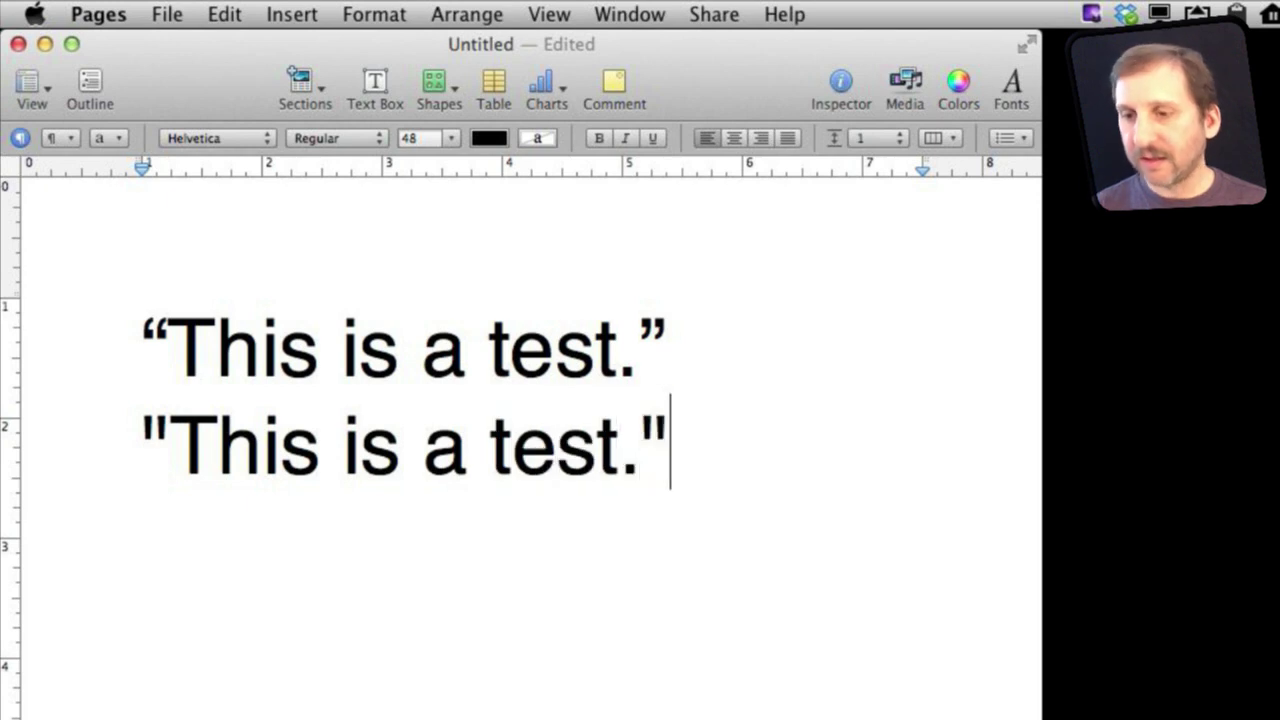
key(Return)
click(98, 14)
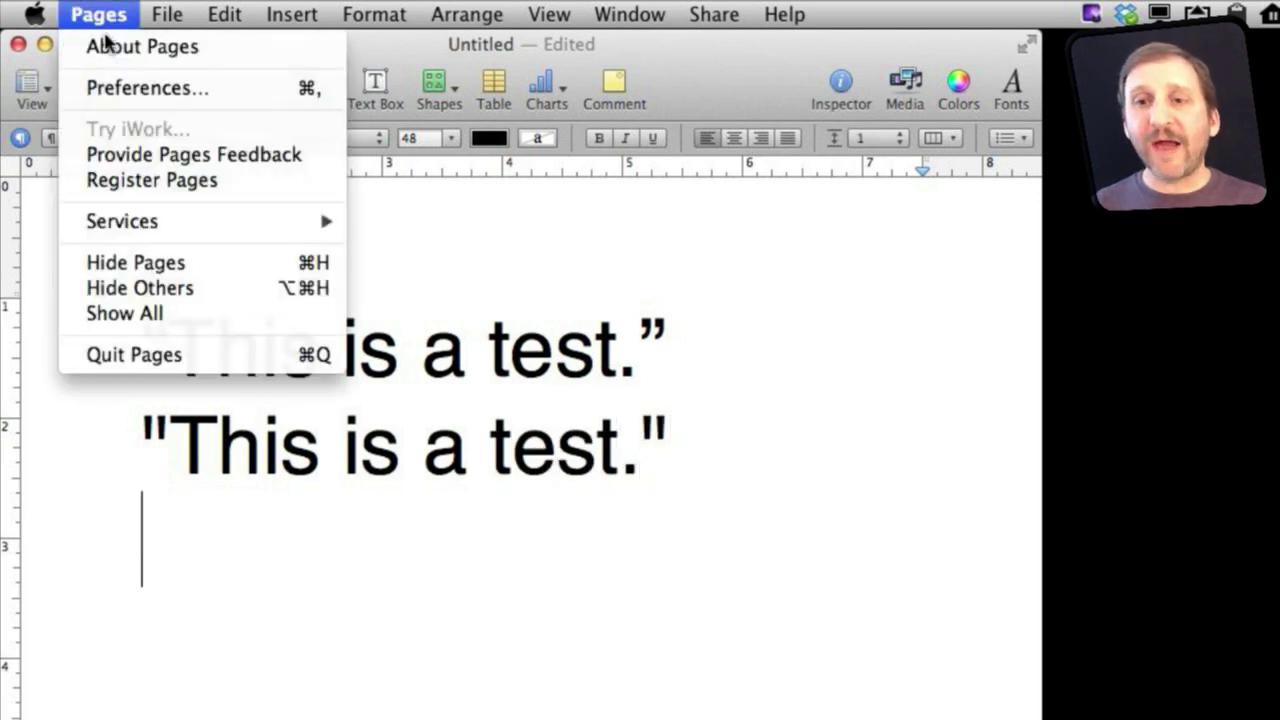
click(136, 88)
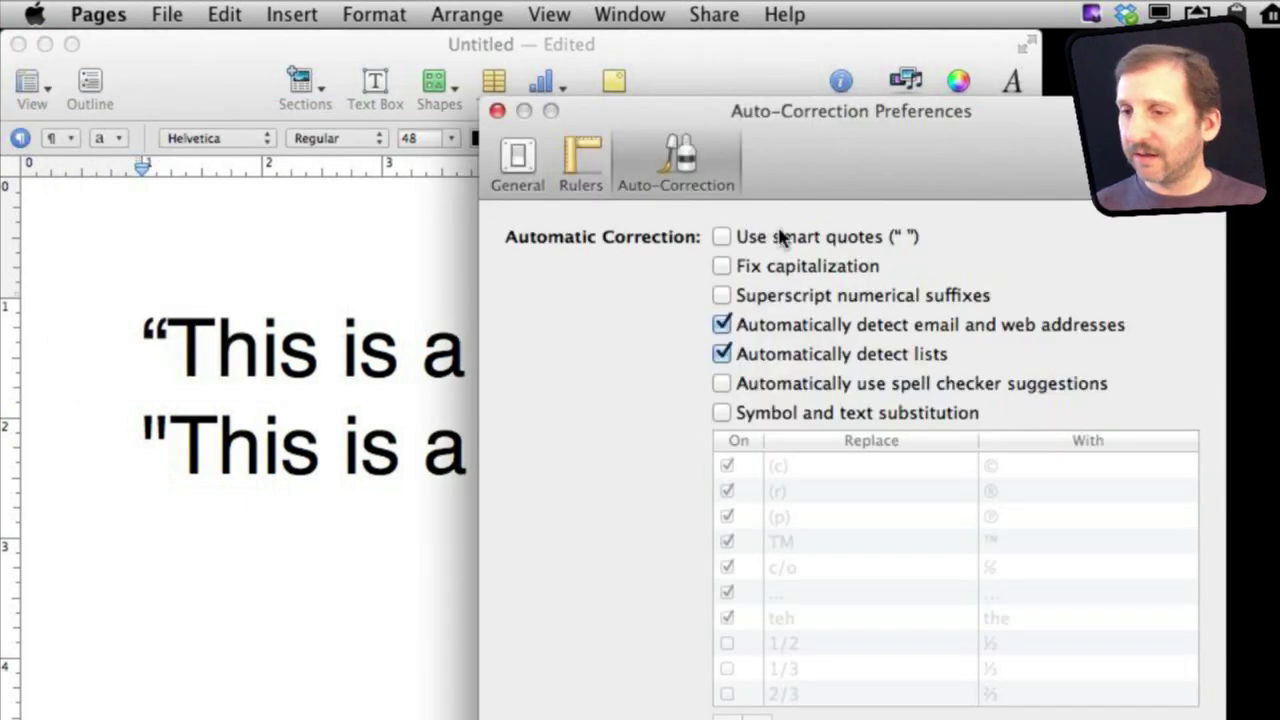
click(787, 240)
click(497, 111)
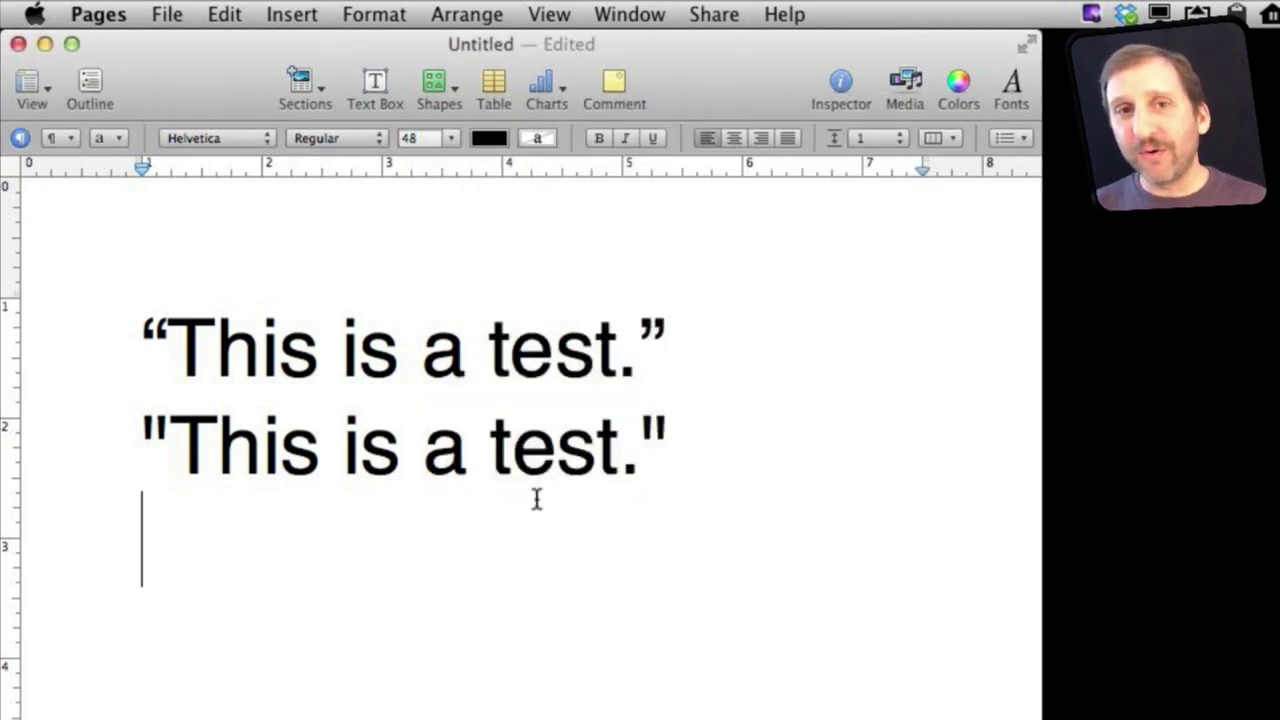
Step: Type “This is a test.” again and undo the closing smart quote so it stays straight
text(“)
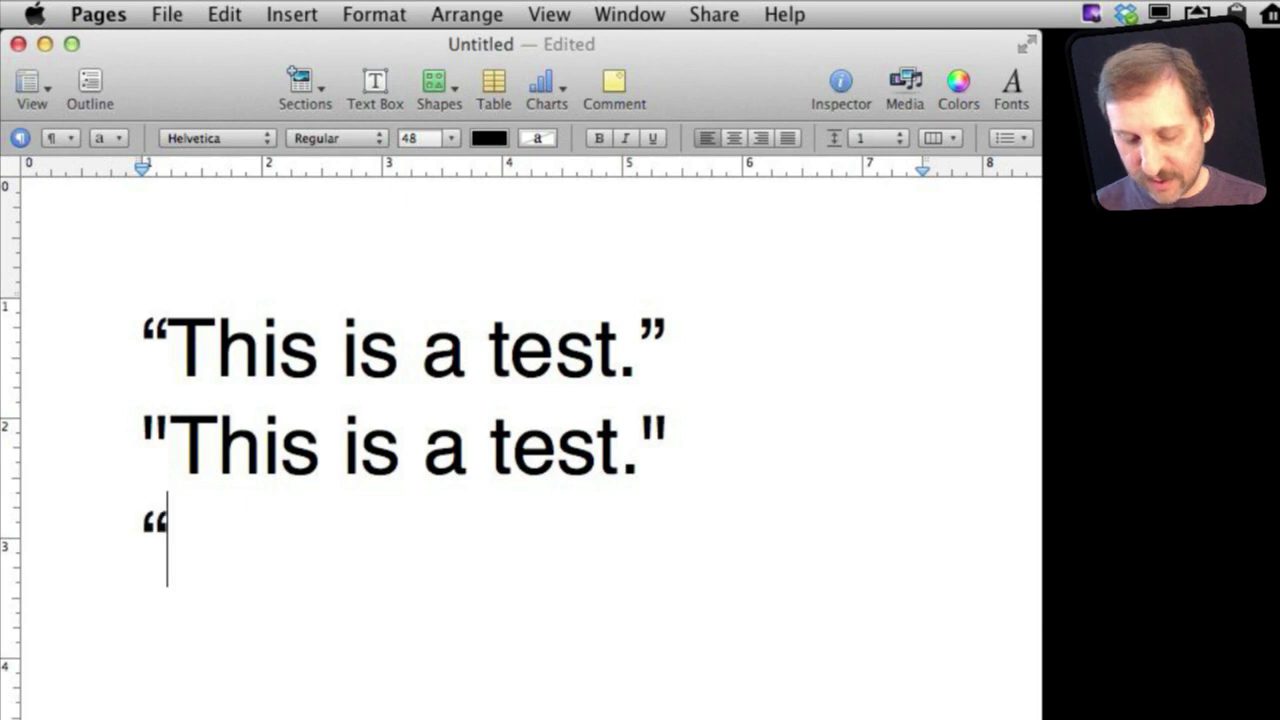
text(This is a t)
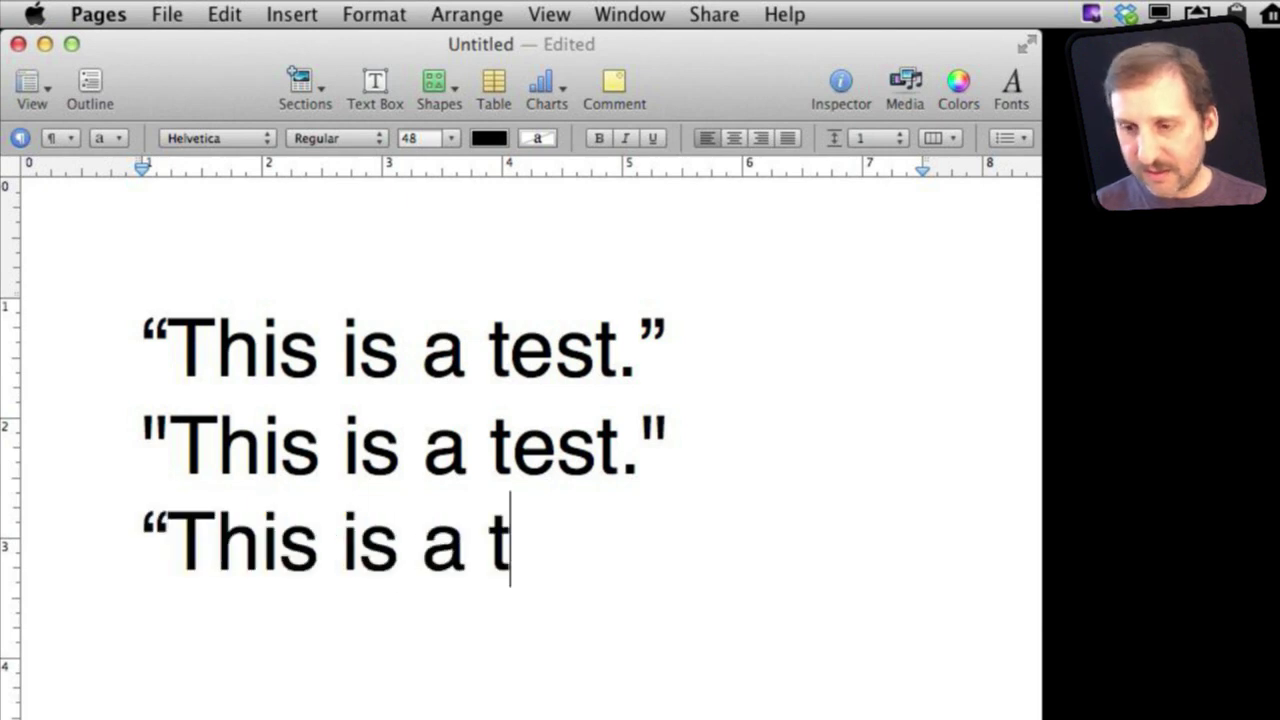
text(est.)
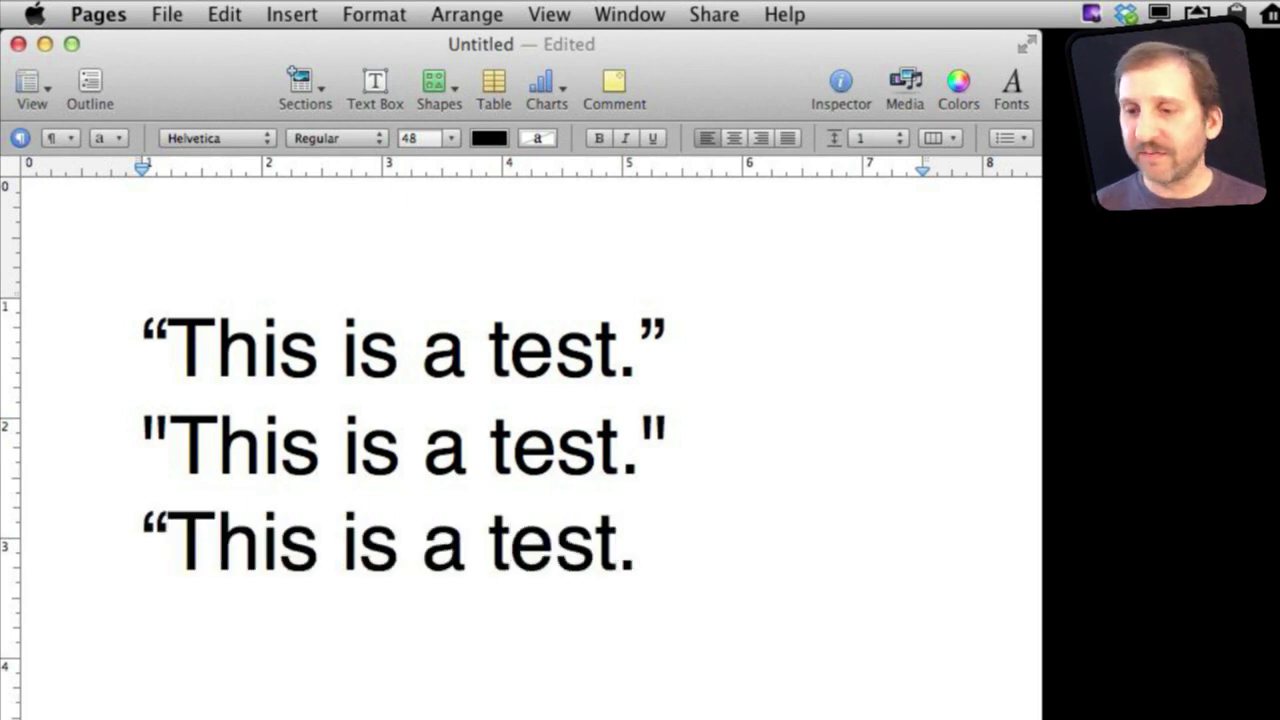
text(”)
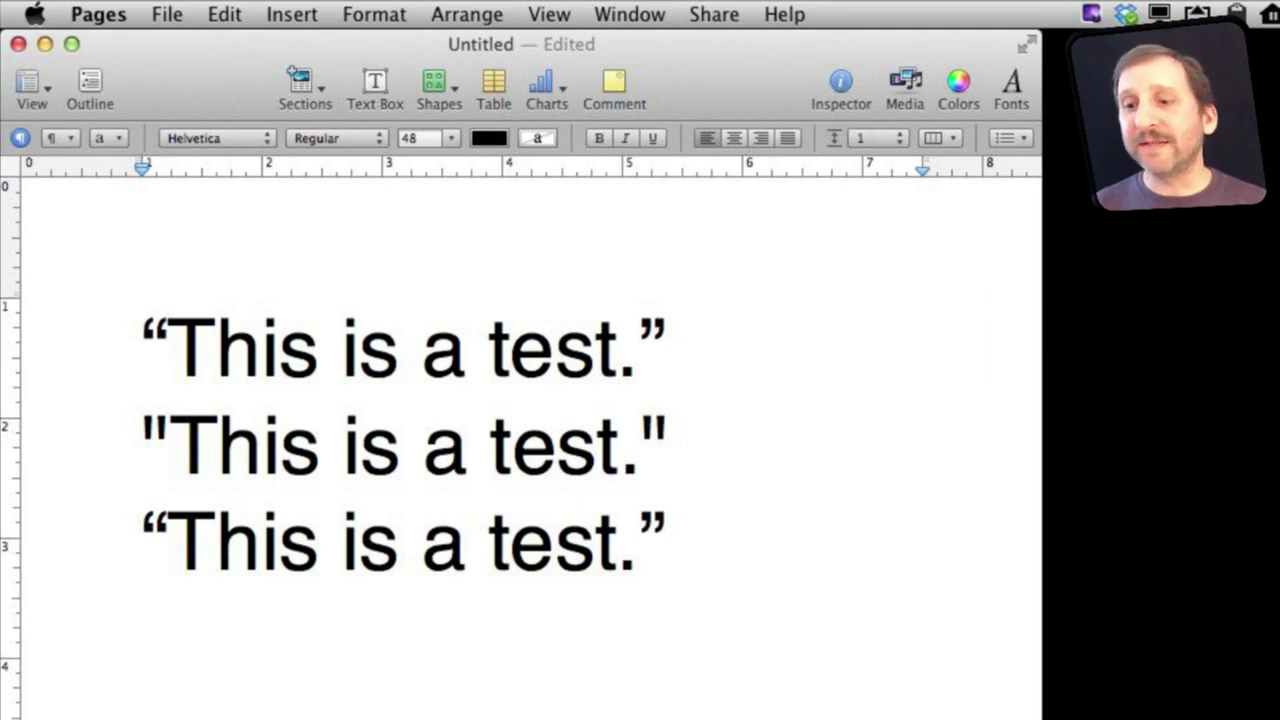
key(super+z)
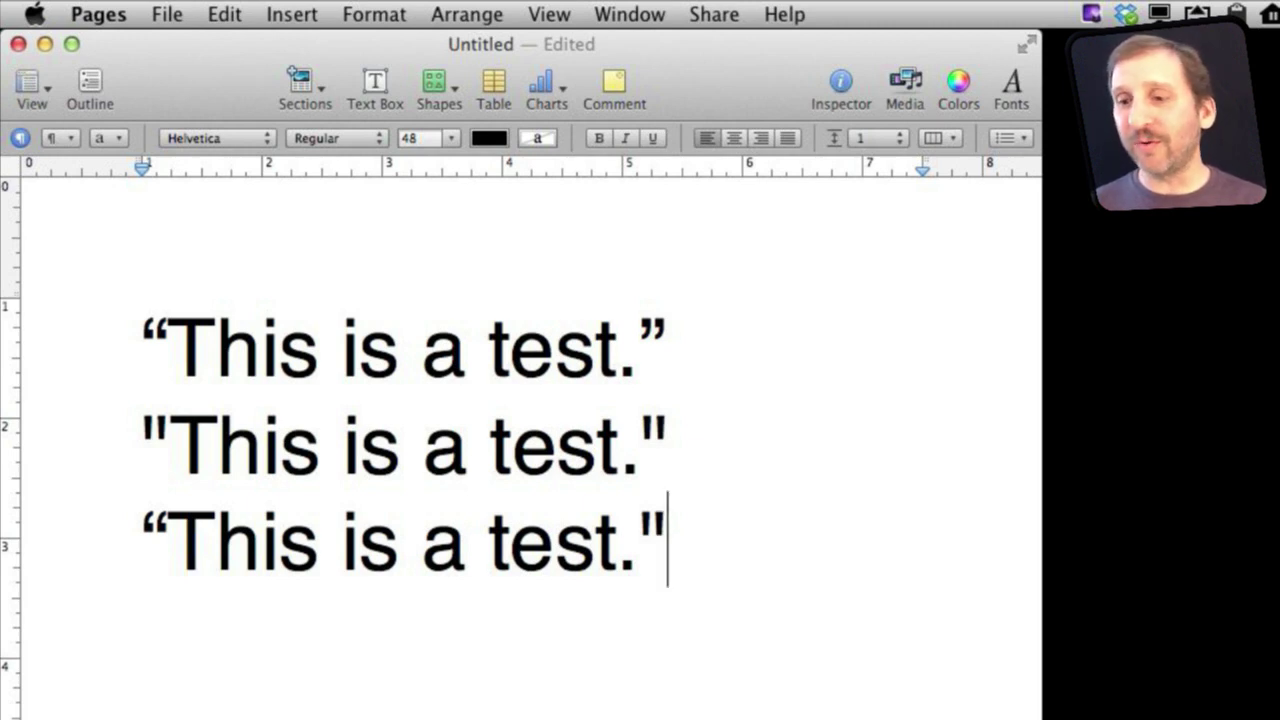
key(Return)
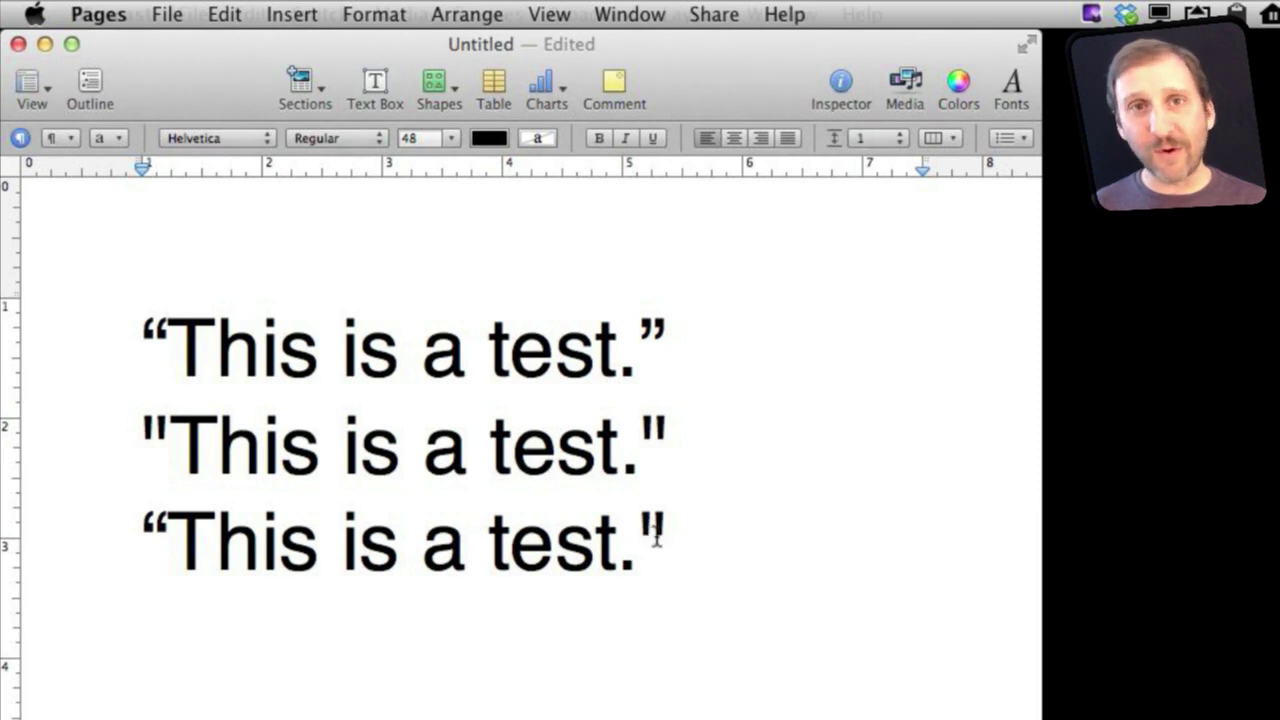
Step: On the fourth line, type and delete straight and curly double quotation marks
click(608, 700)
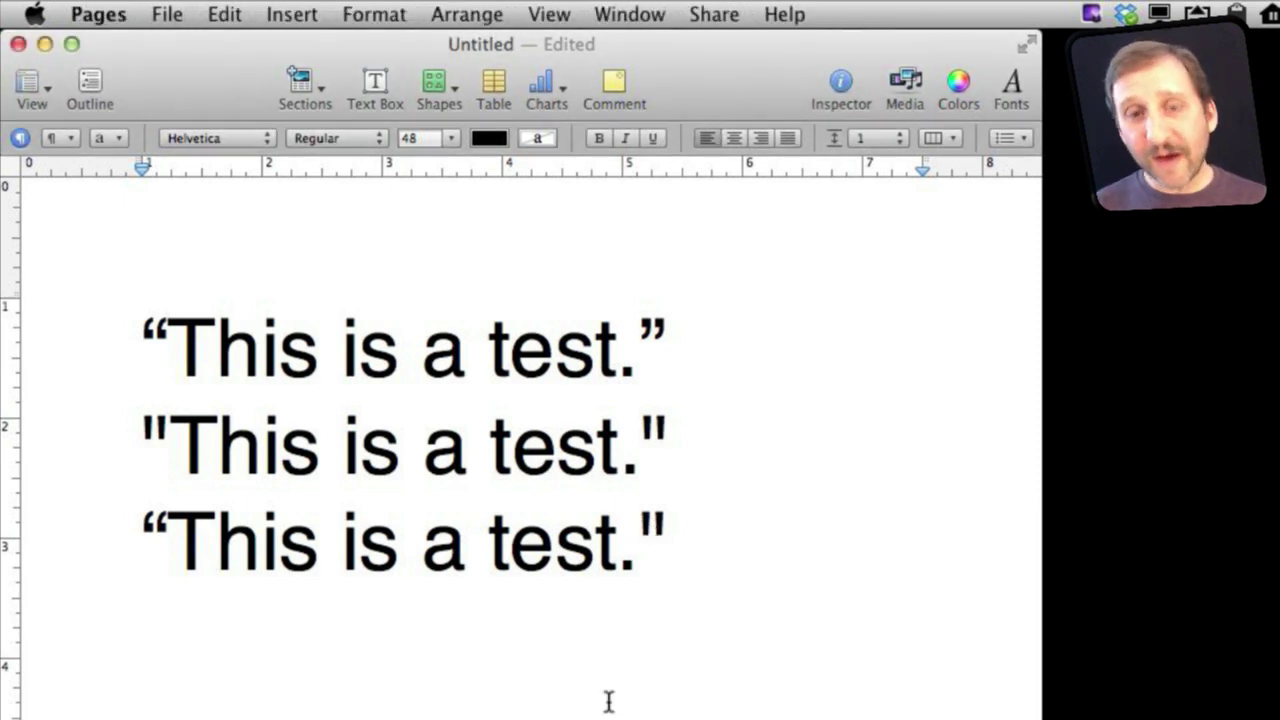
text(")
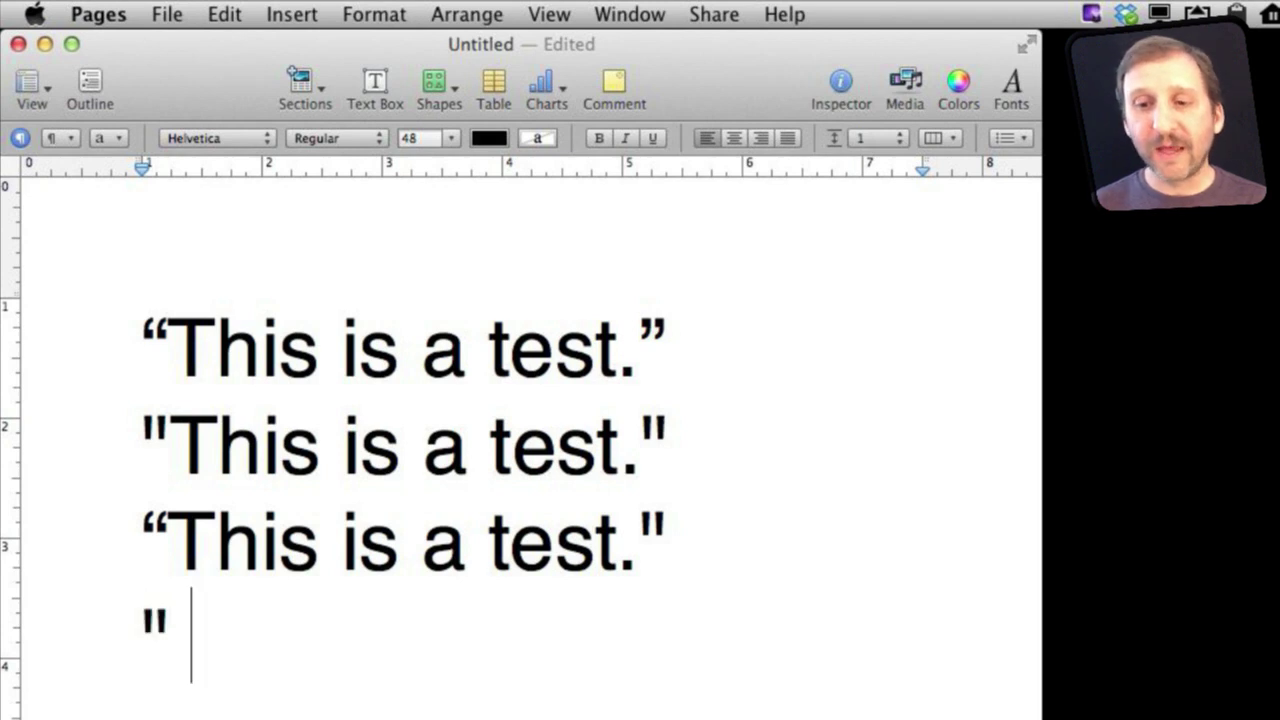
key(BackSpace)
key(BackSpace)
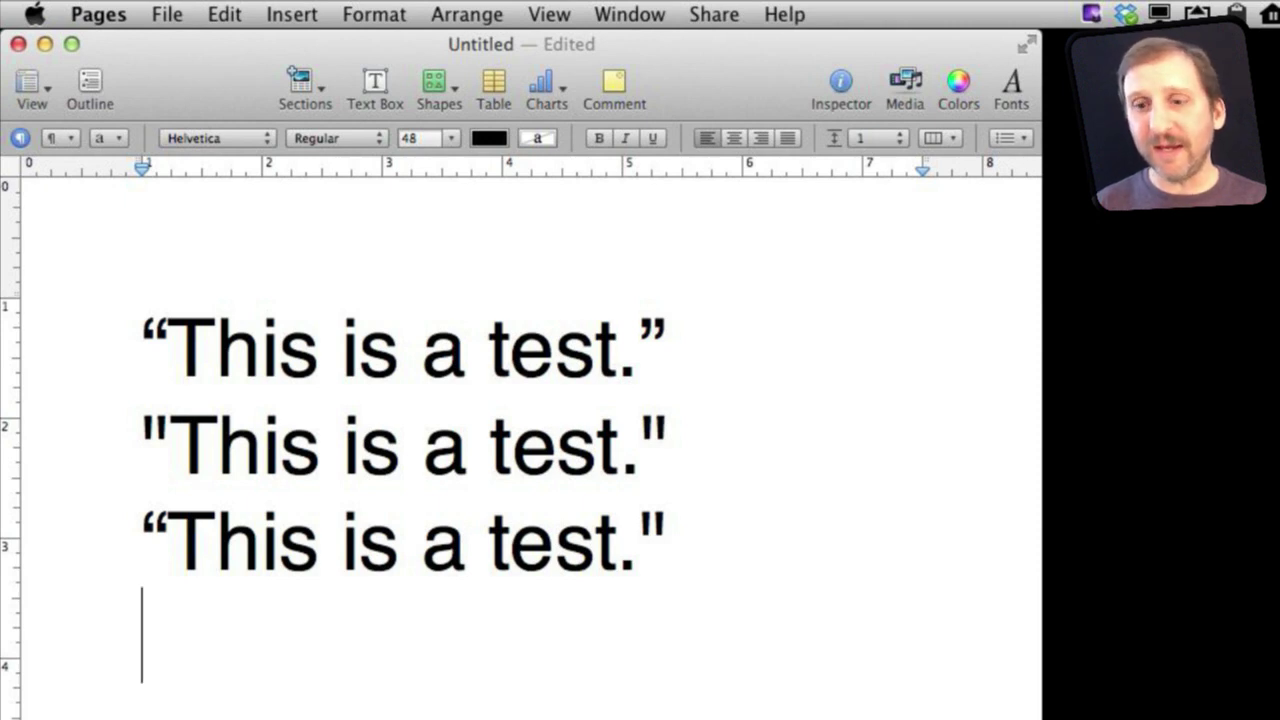
text(")
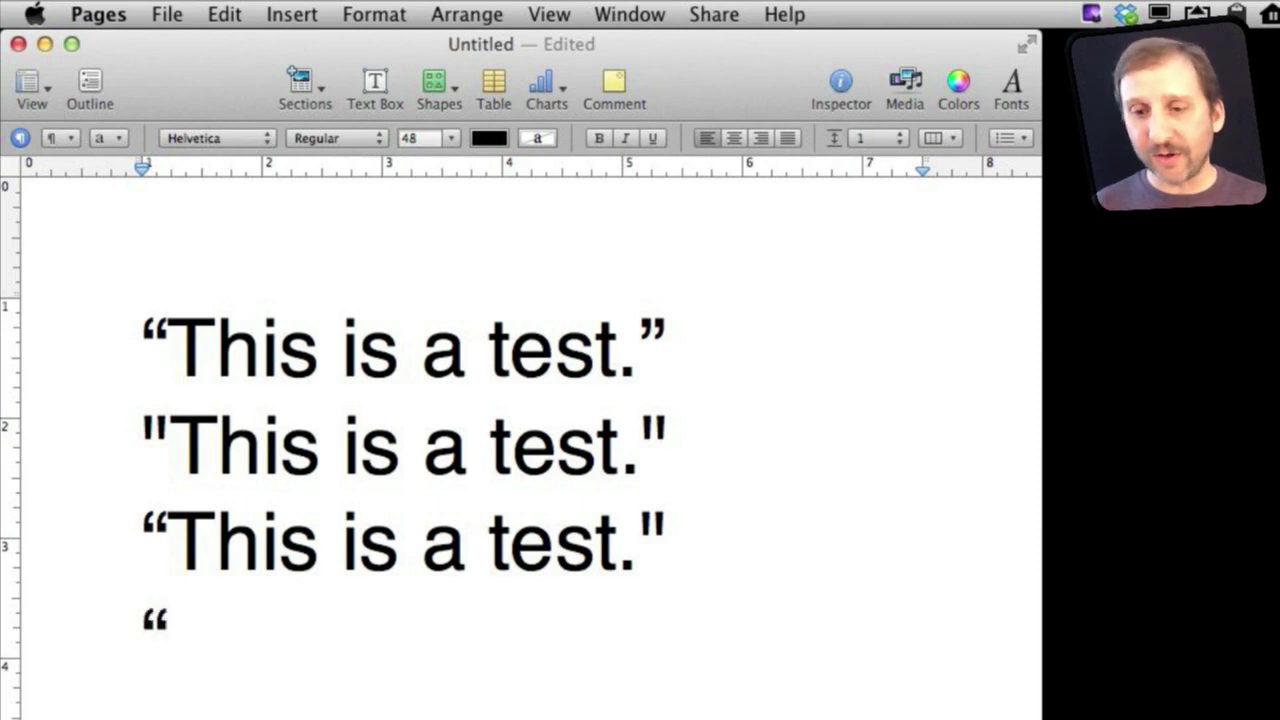
key(BackSpace)
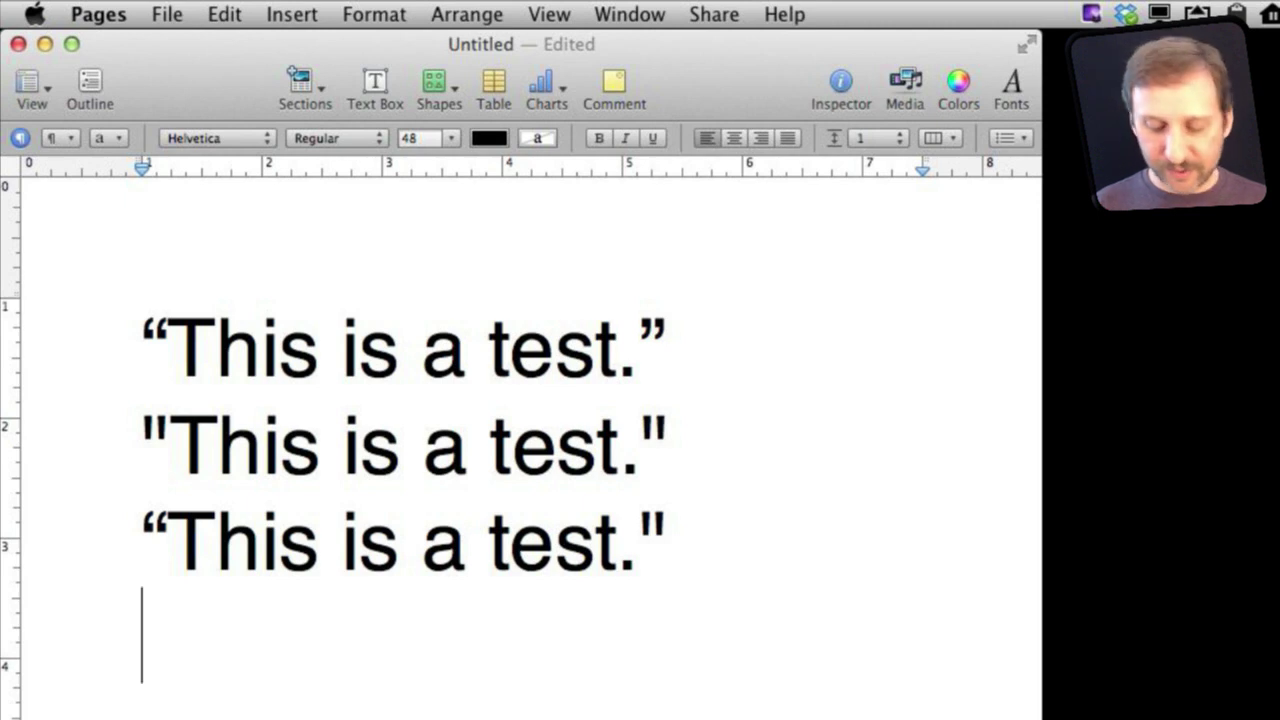
text(”)
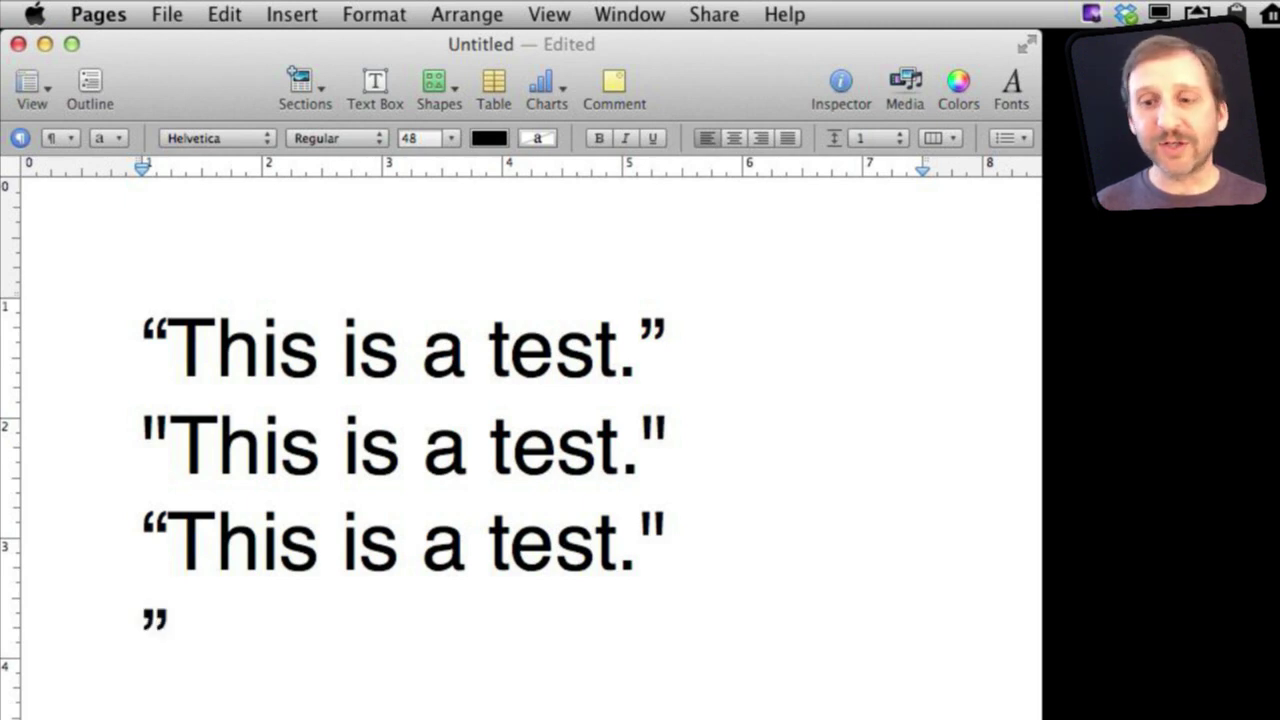
key(BackSpace)
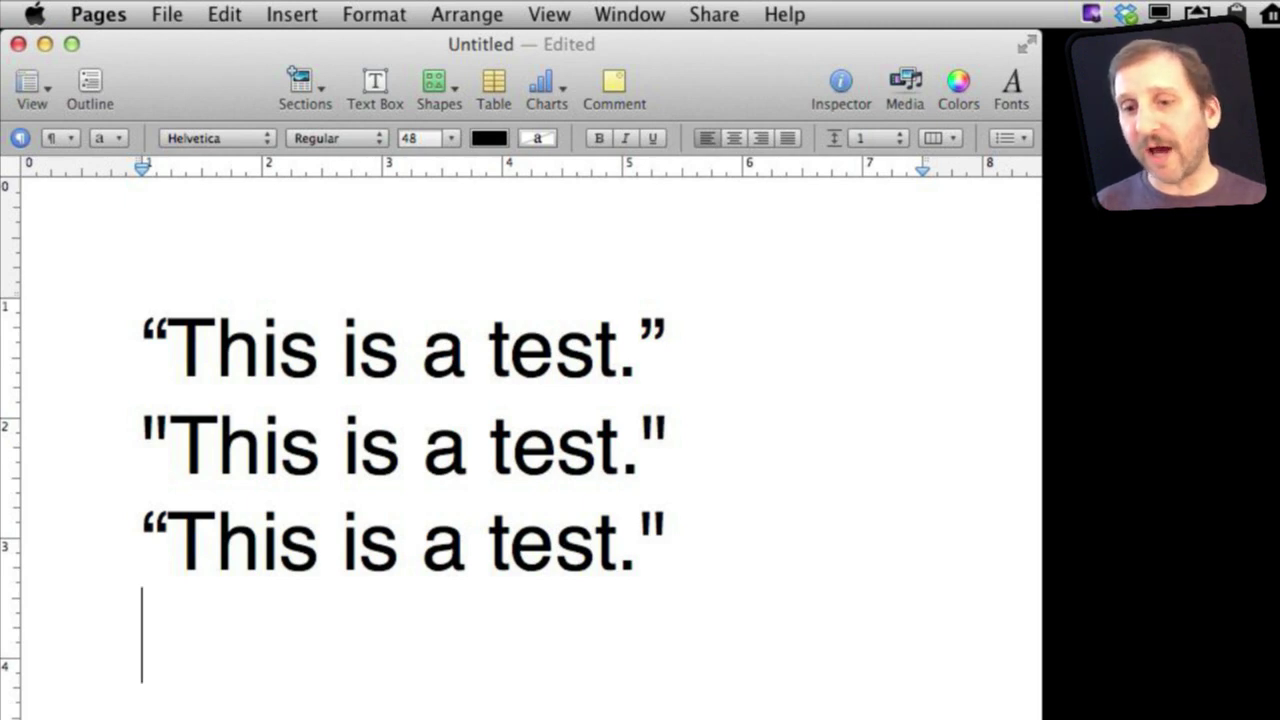
Step: Type and delete curly single quotes, then leave a double quote on the fourth line
text(‘)
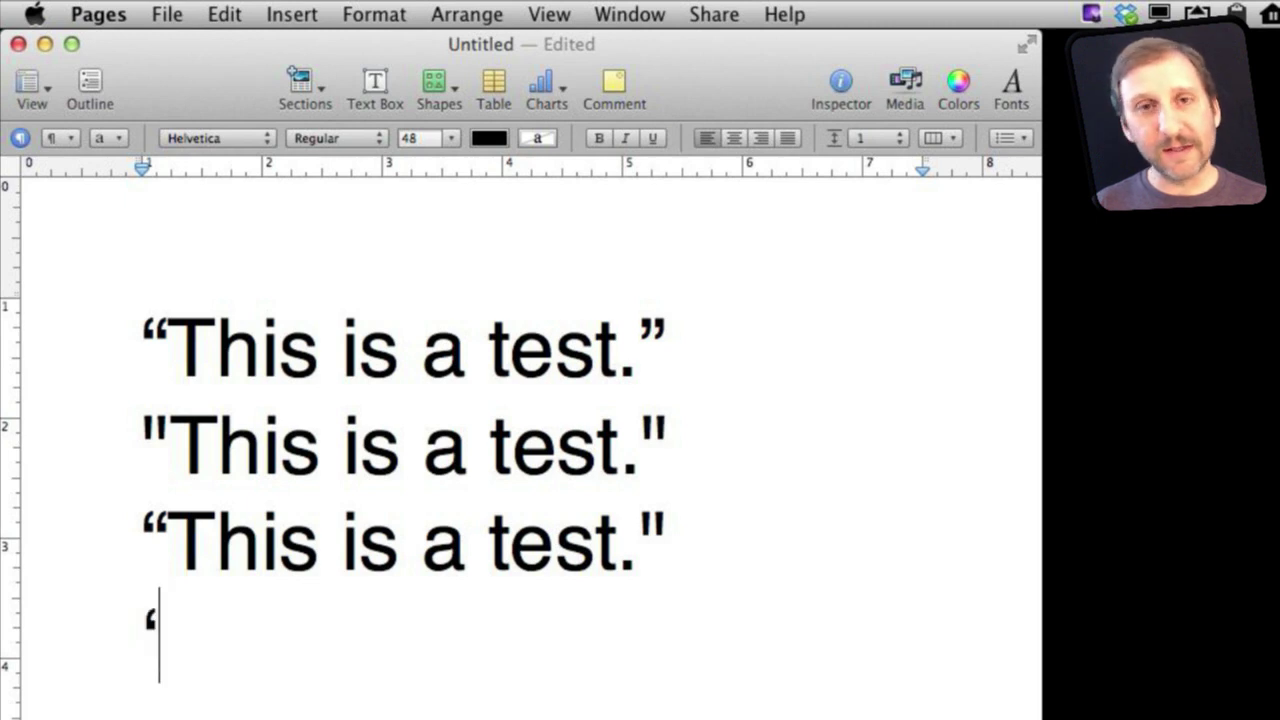
key(BackSpace)
text(’)
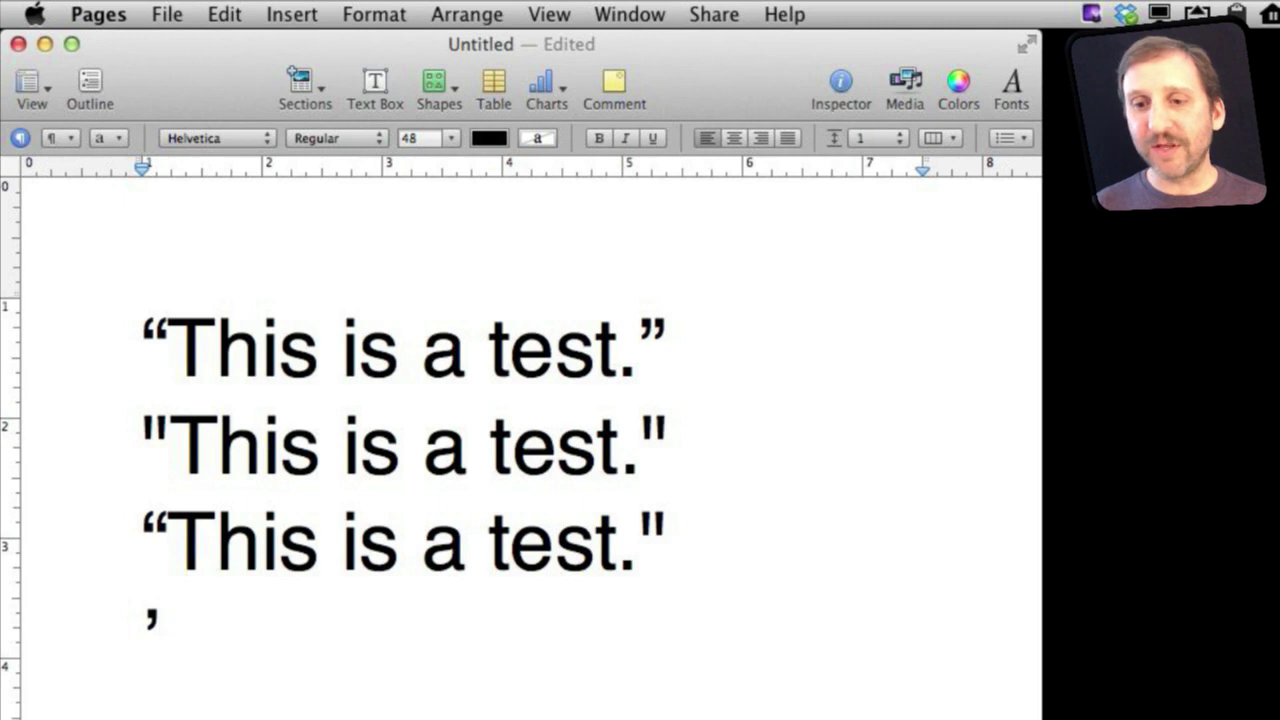
key(BackSpace)
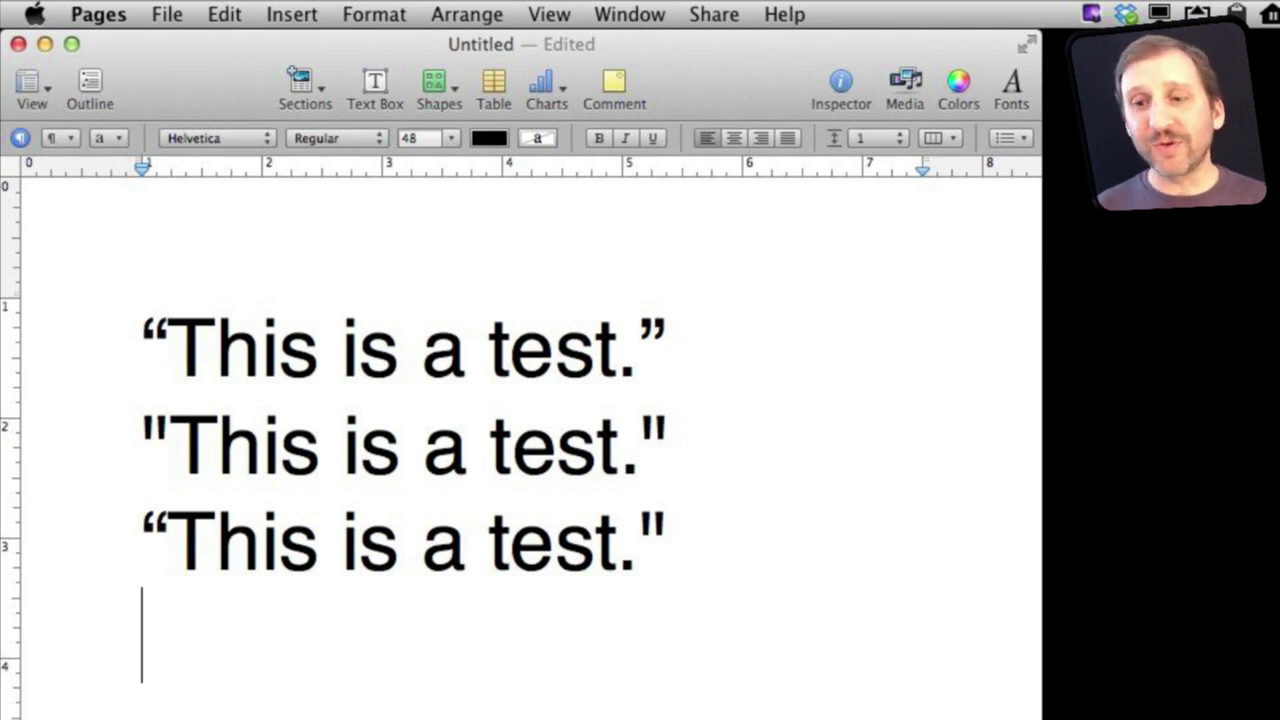
text(")
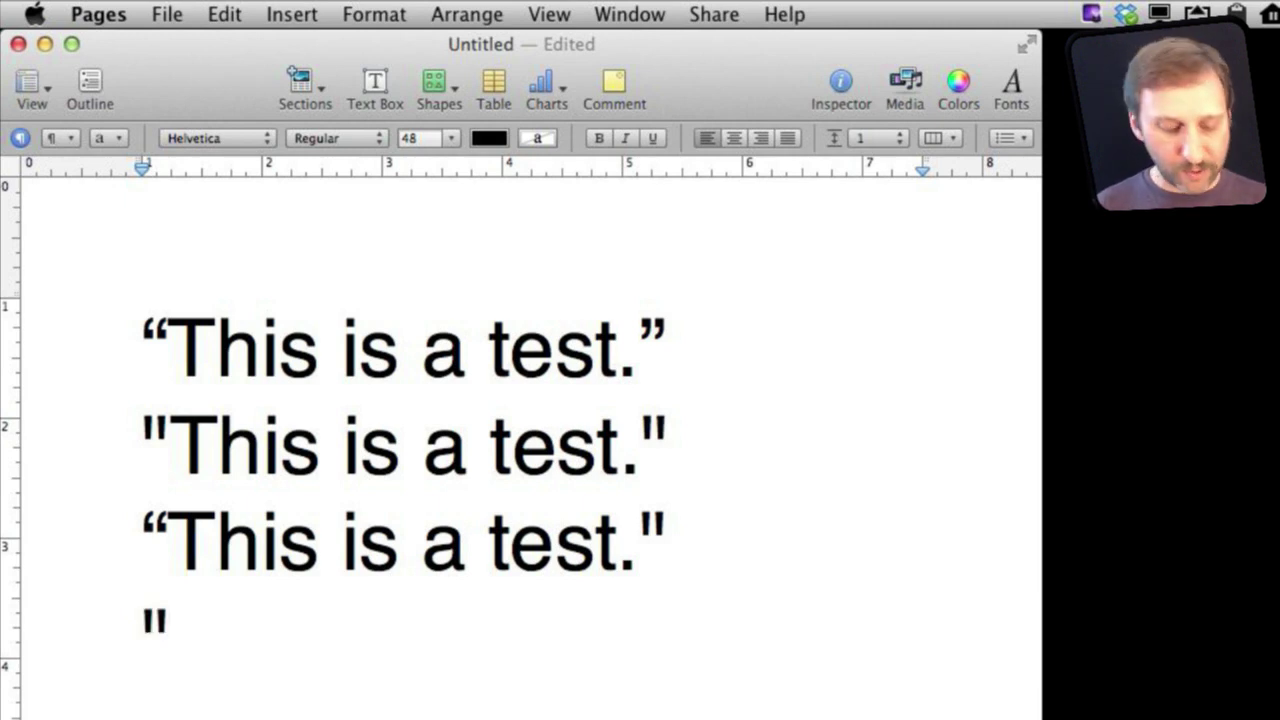
text(“)
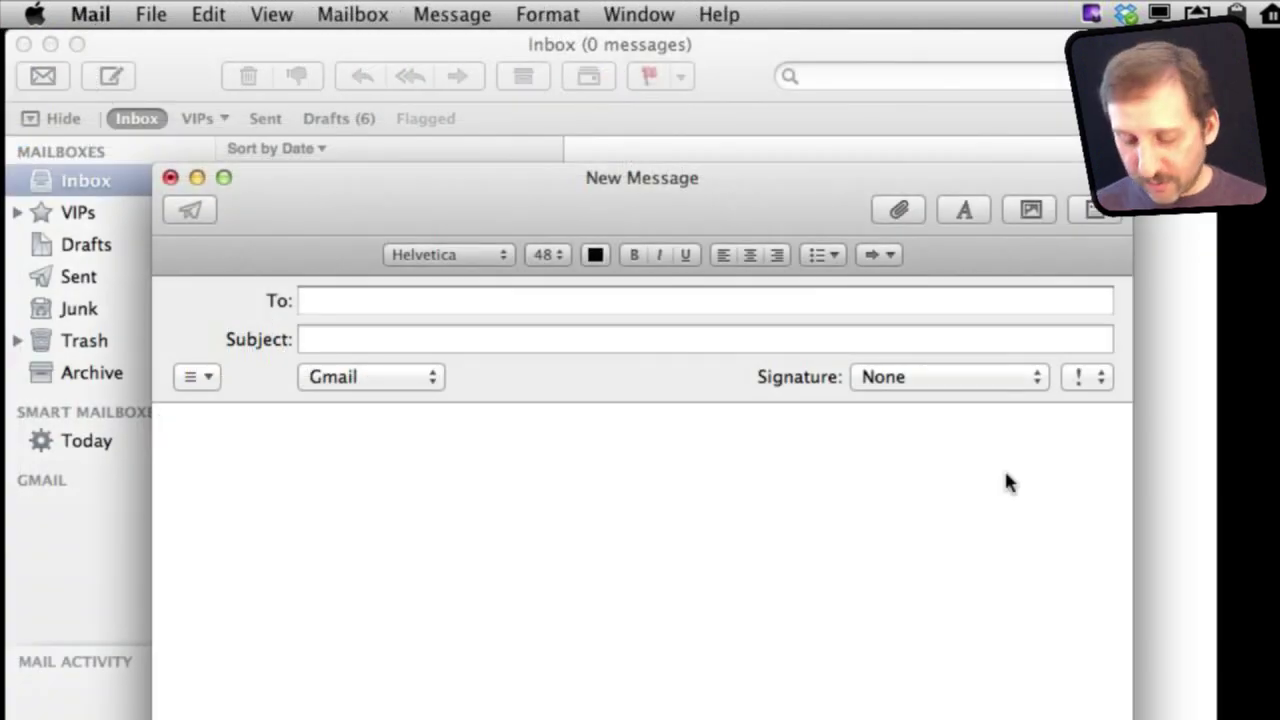
Step: Clear the straight-quoted test text from the new message body
text("This)
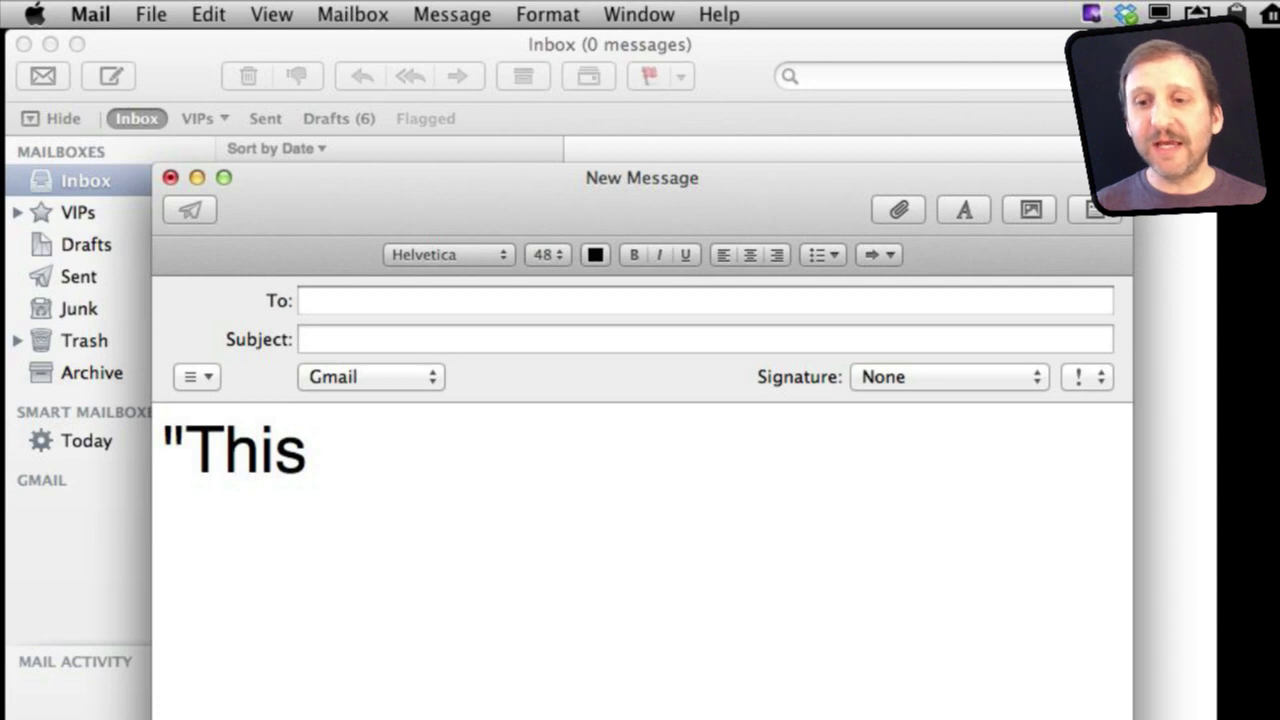
key(super+a)
key(BackSpace)
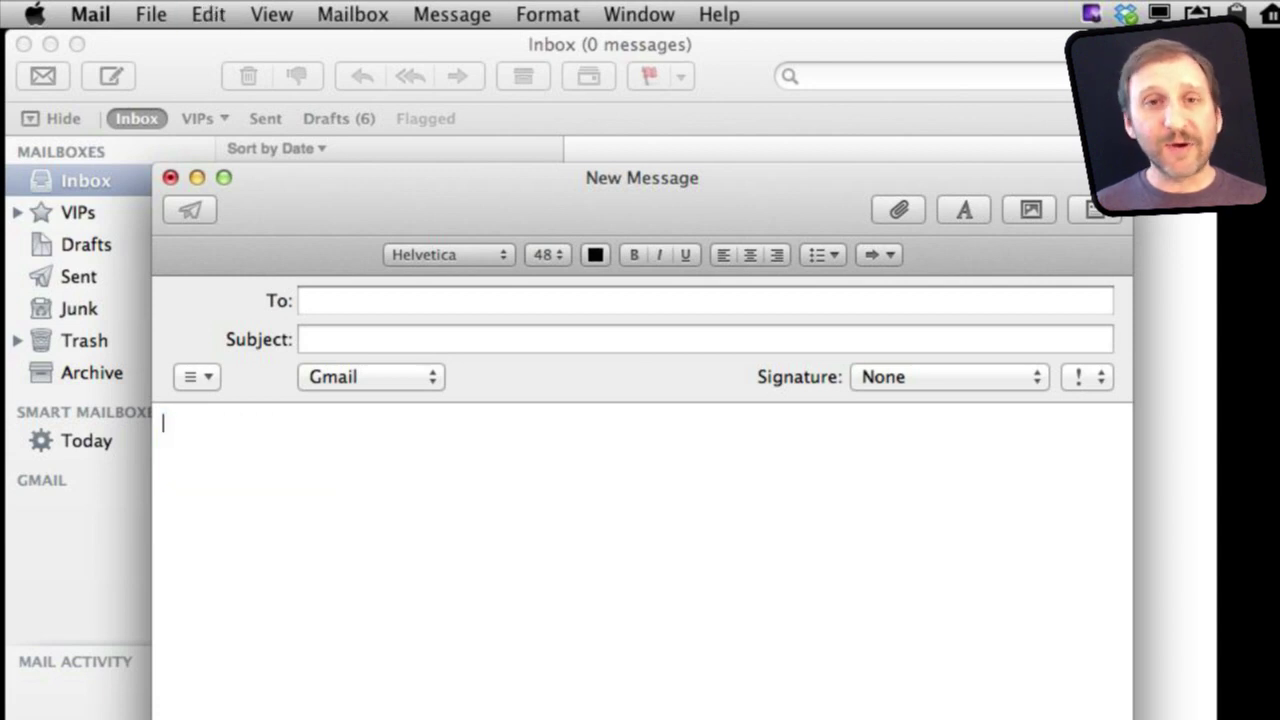
Step: Enable Smart Quotes for the message and type “This is a test.” with curly quotes
click(209, 14)
mouse_move(268, 493)
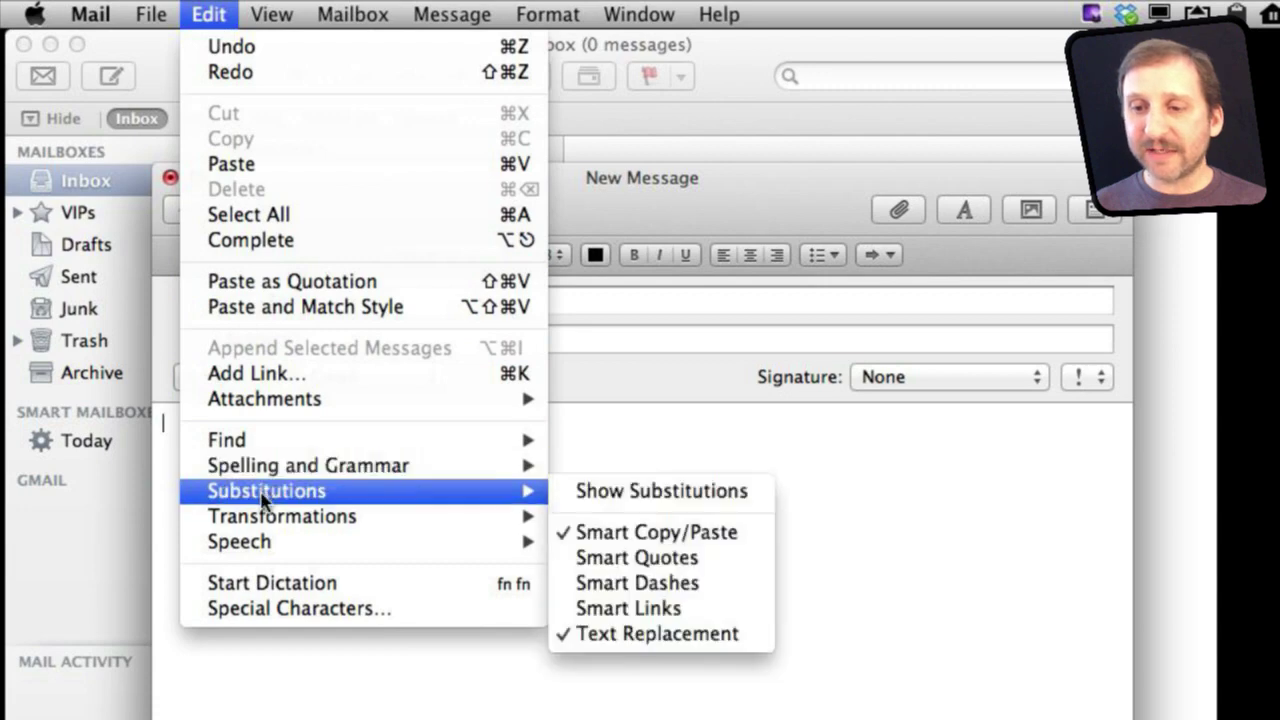
click(619, 558)
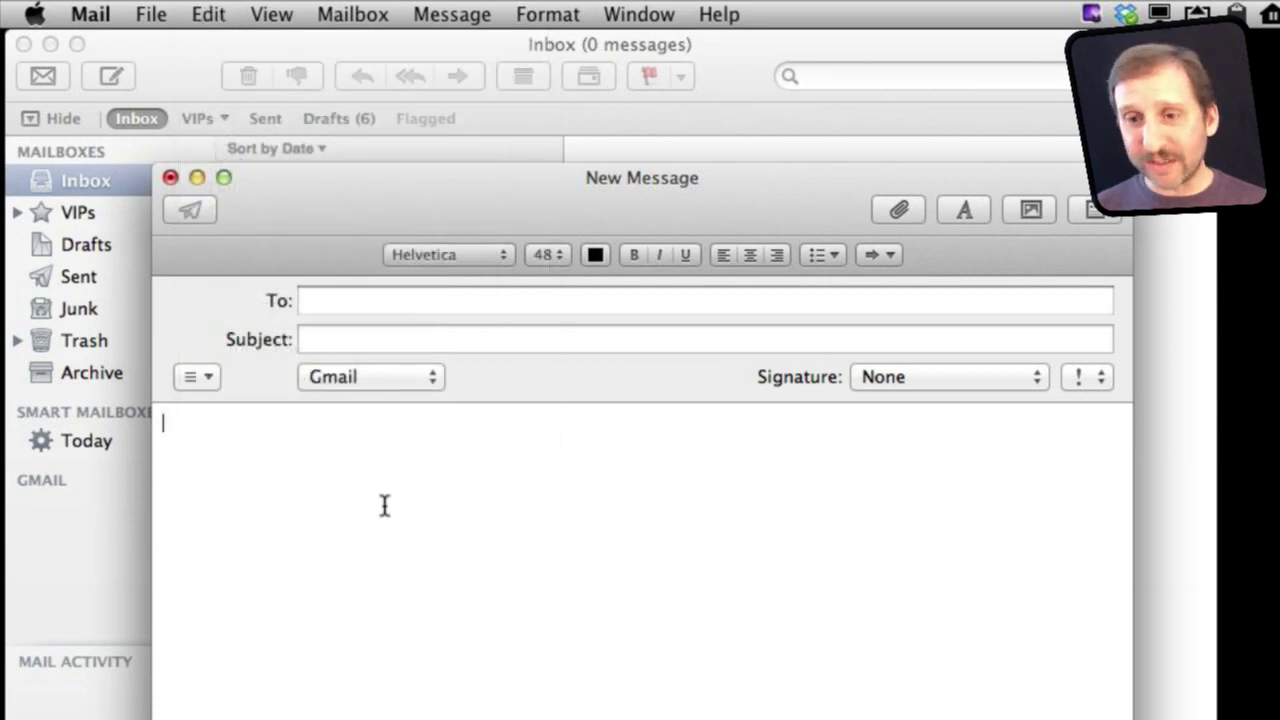
text("This )
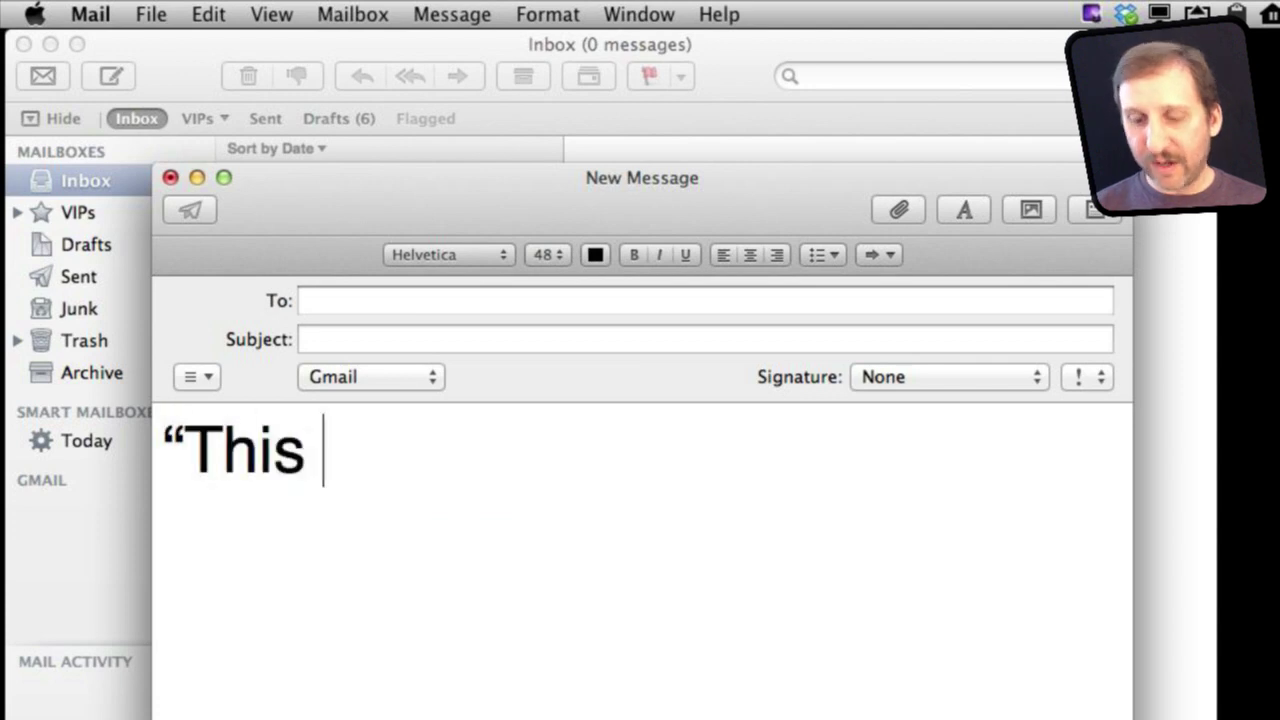
text(is is)
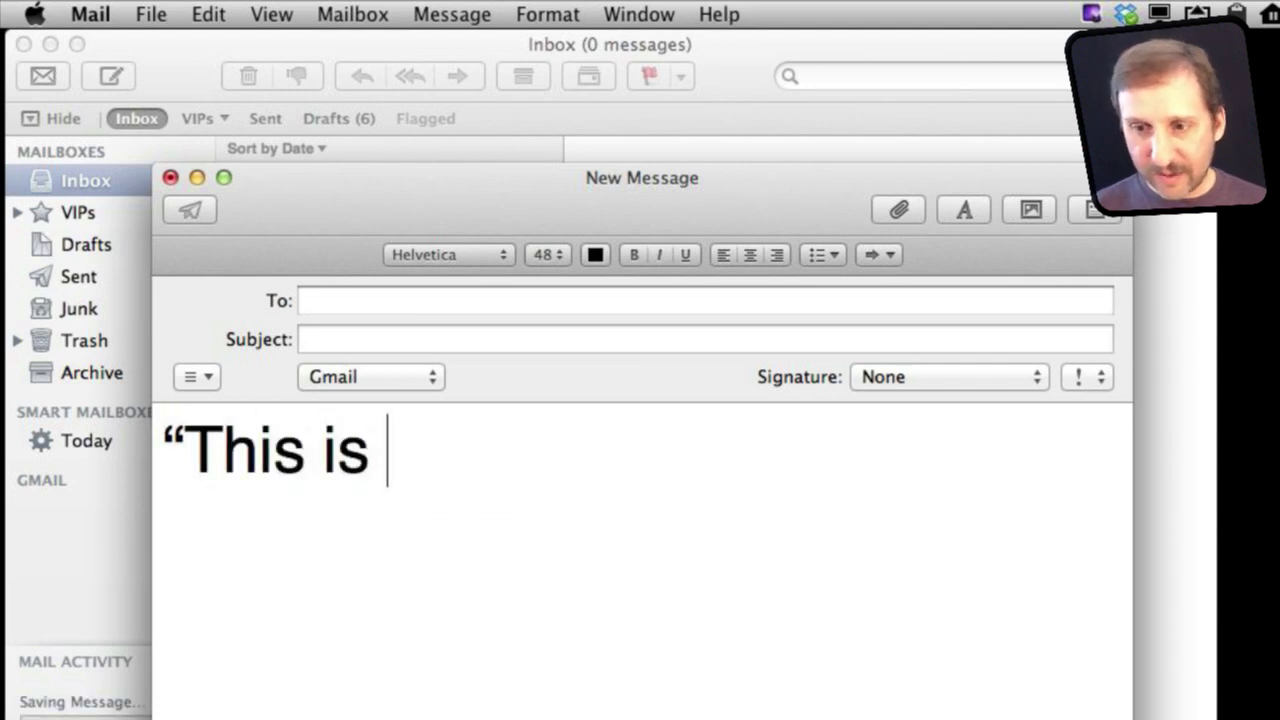
text(a test.")
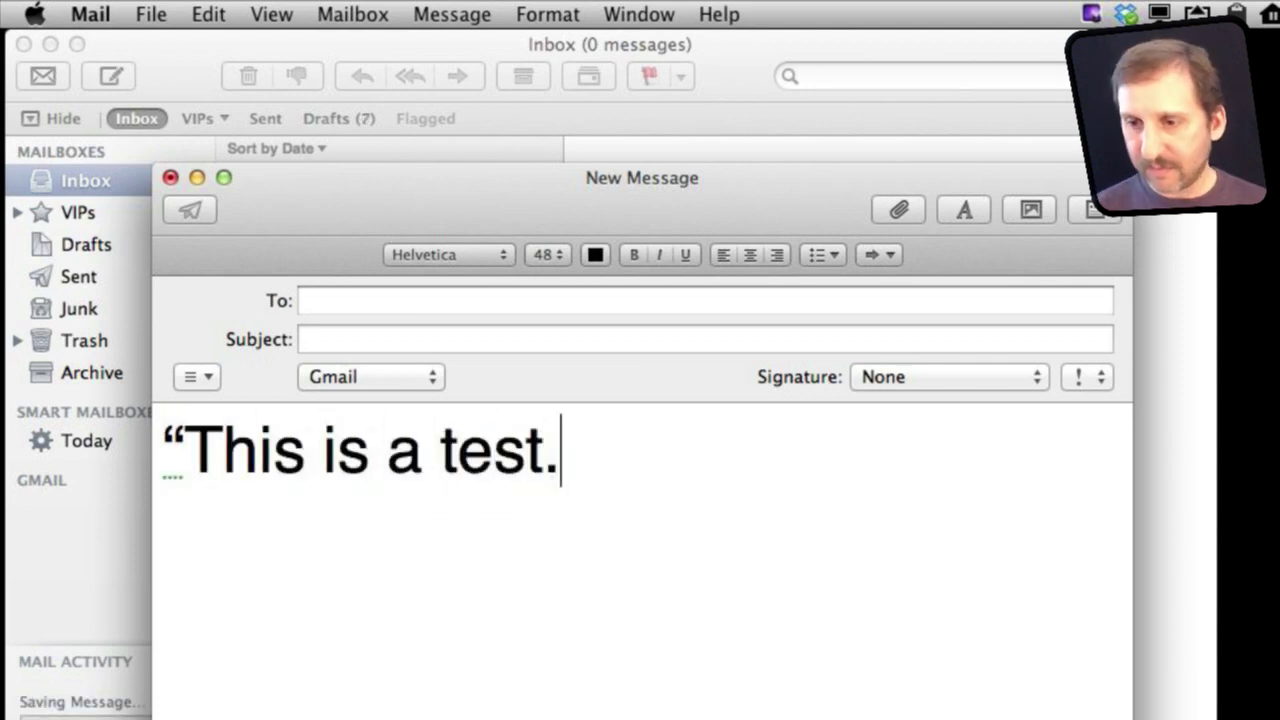
key(Return)
Step: In Language & Text settings, set the double Smart Quotes style to «abc» guillemets
click(36, 14)
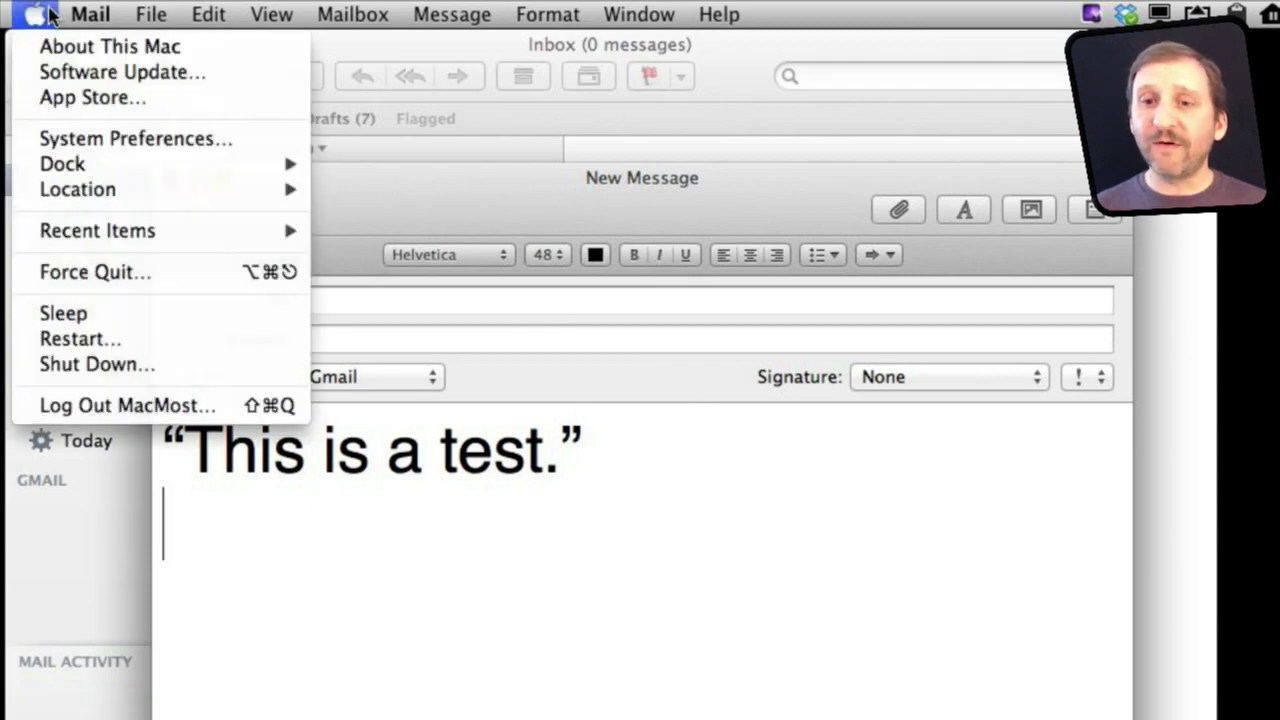
click(78, 140)
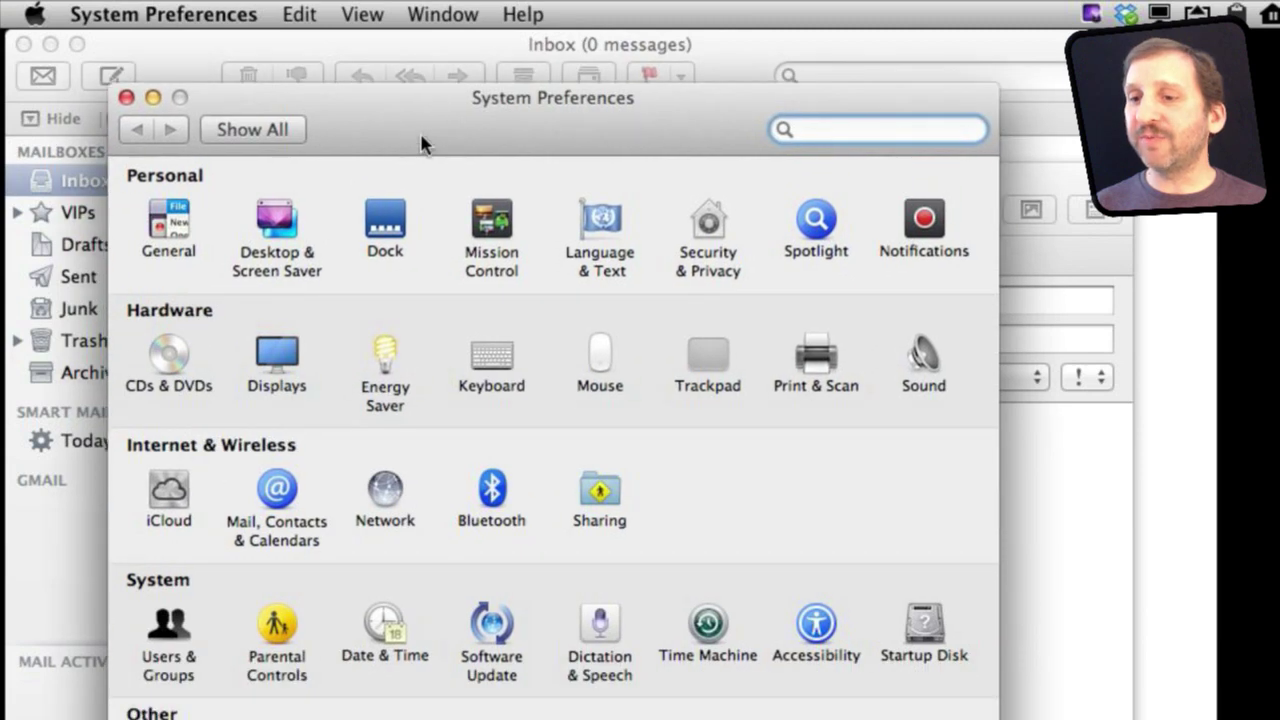
click(598, 222)
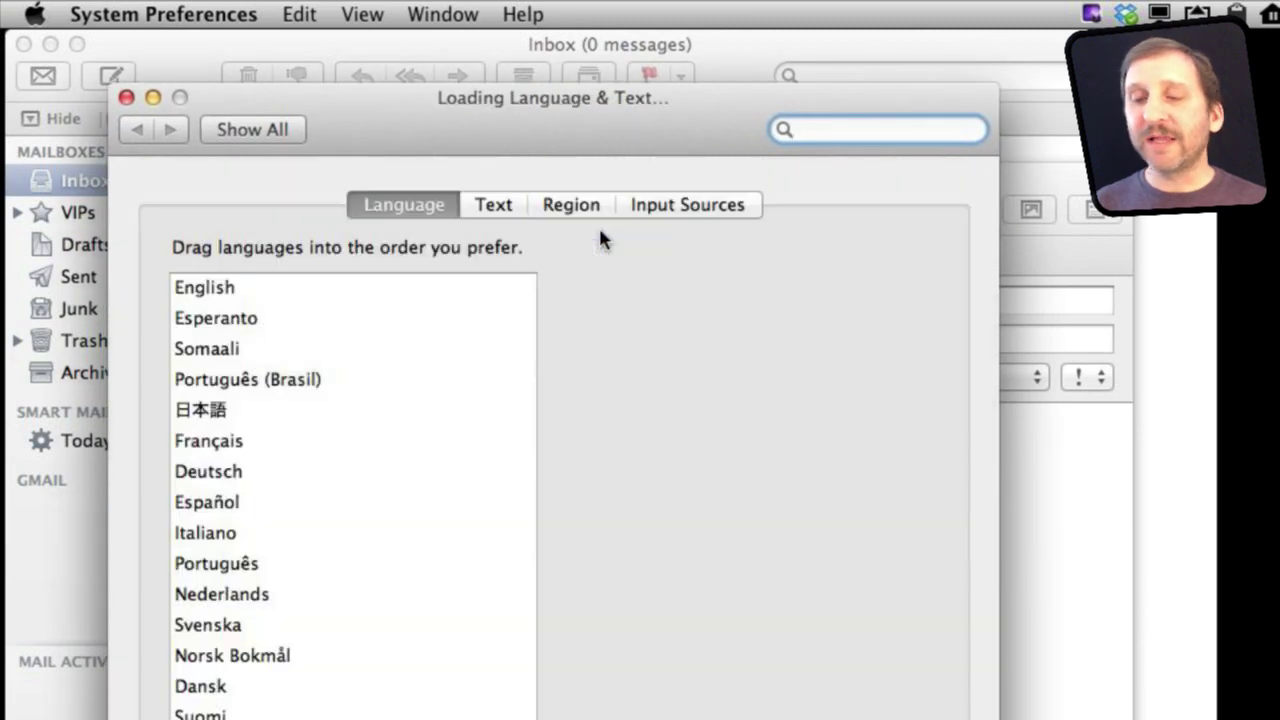
click(492, 205)
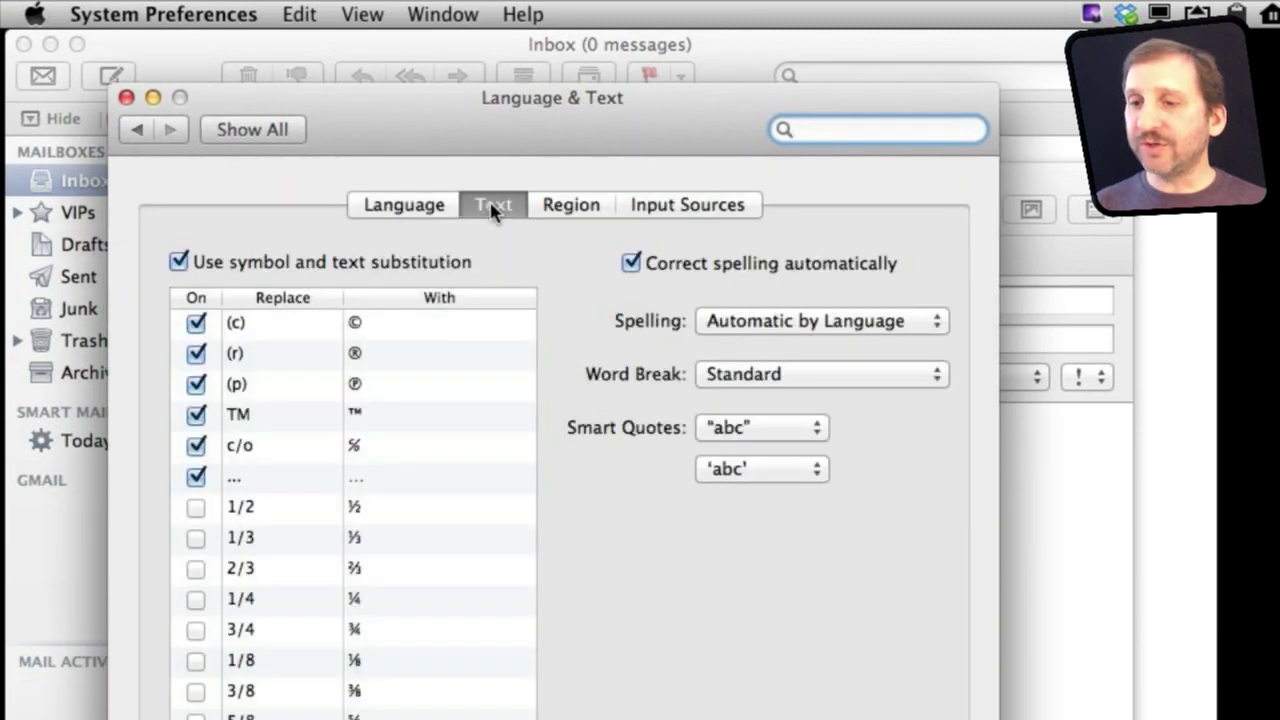
click(770, 430)
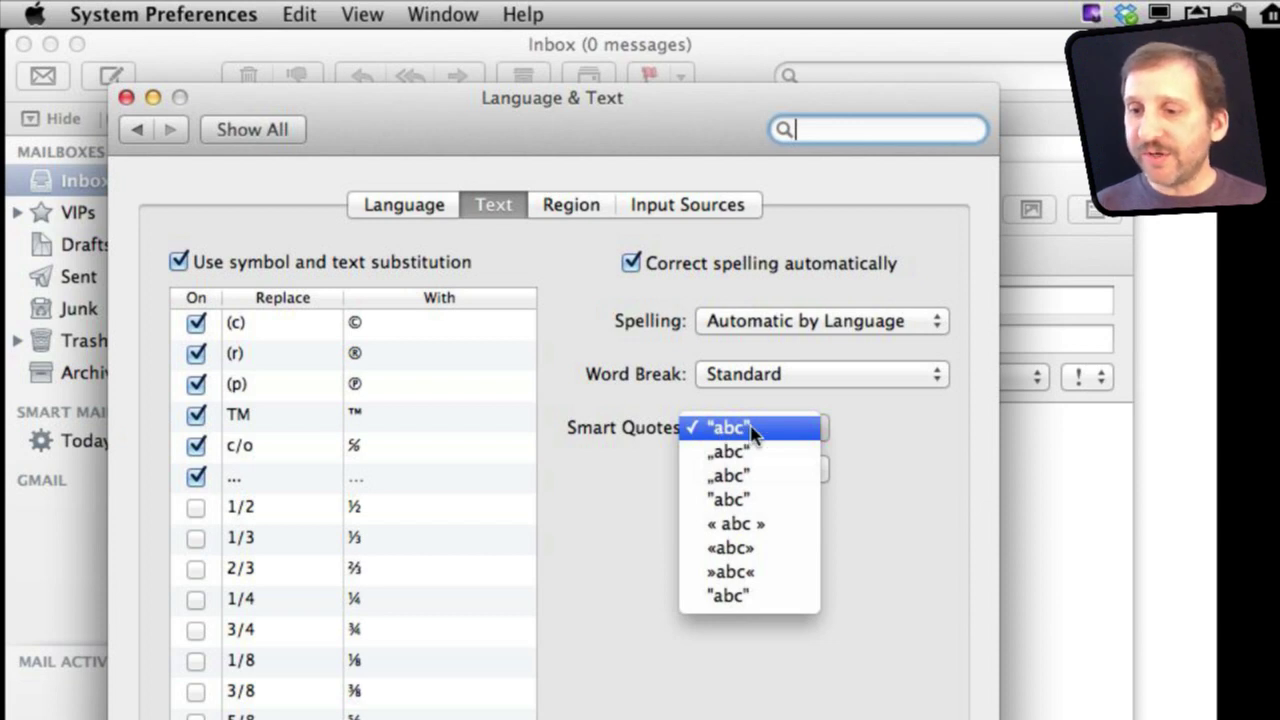
click(740, 547)
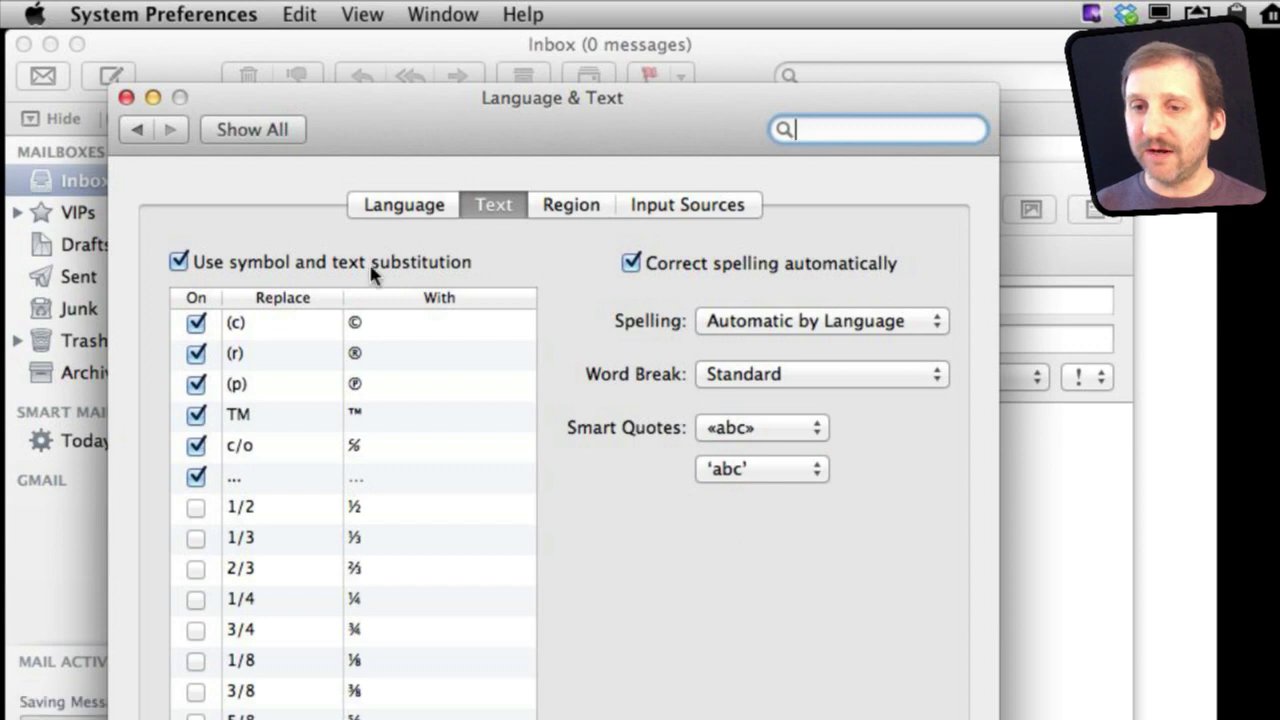
Step: Type a second line, This is a test., in the Mail message so it opens with «
drag(213, 121, 591, 161)
click(277, 237)
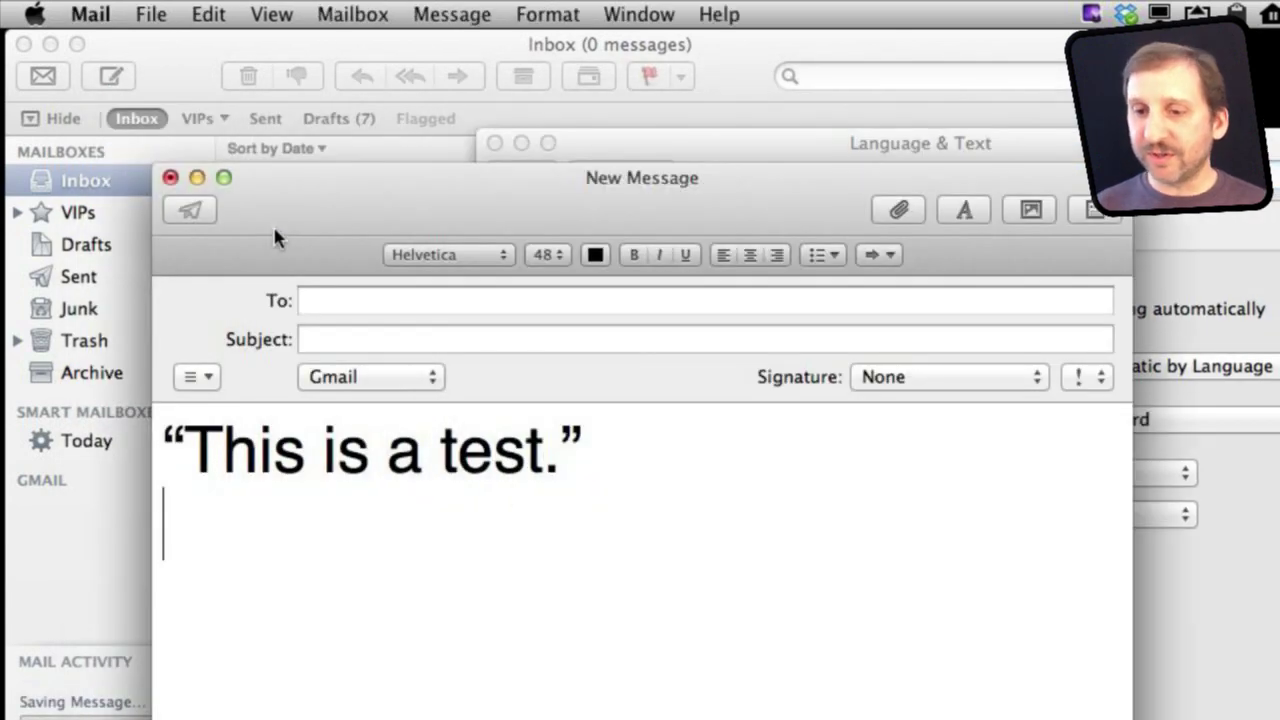
key(Return)
text("This)
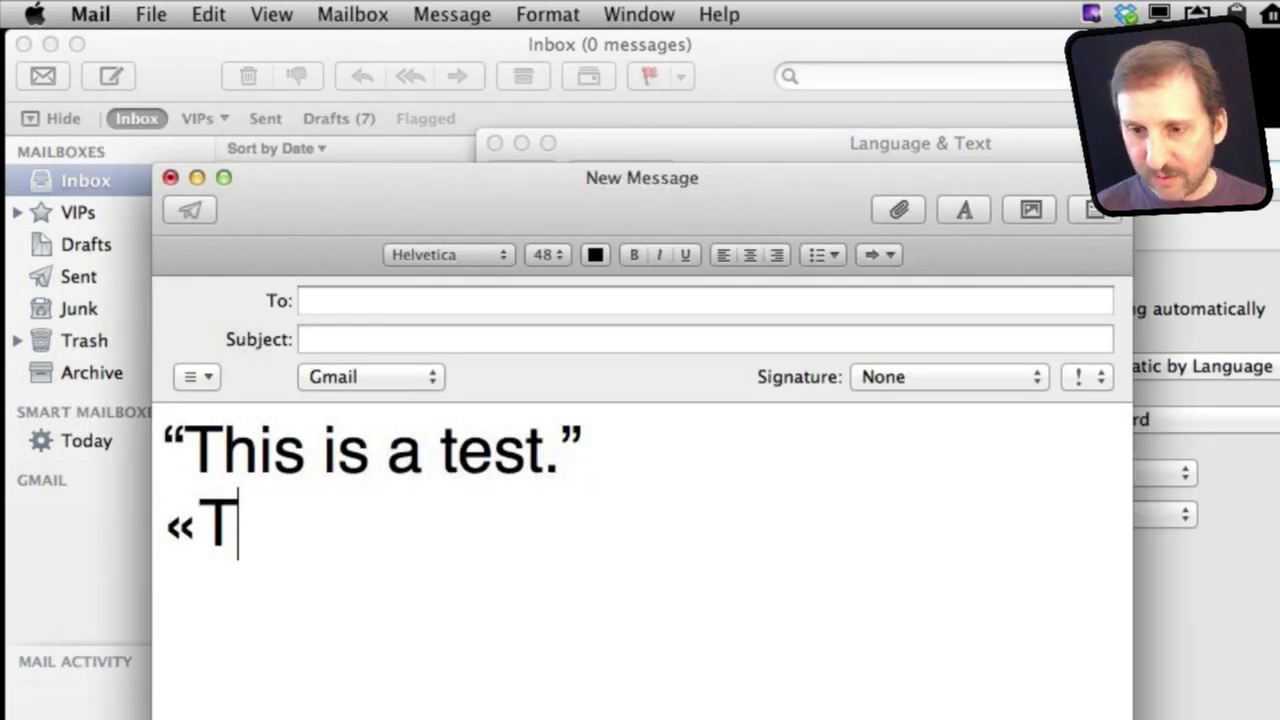
text( is a test)
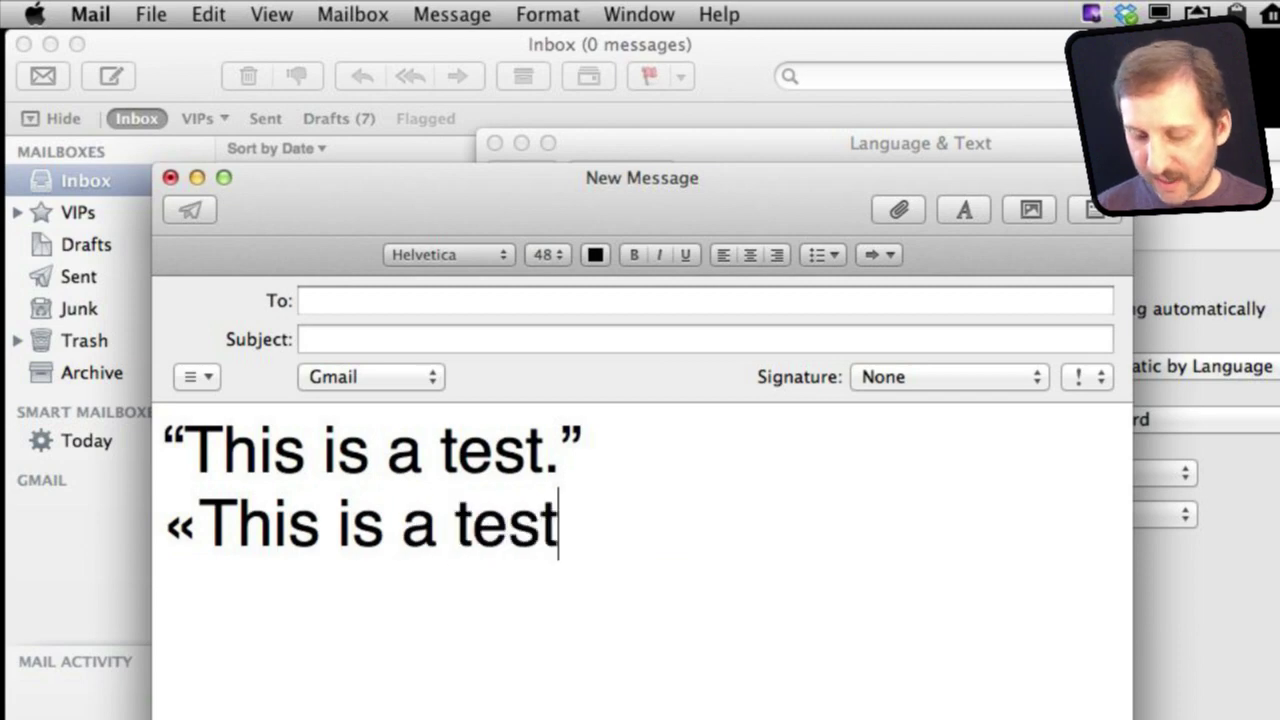
text(.")
click(1199, 537)
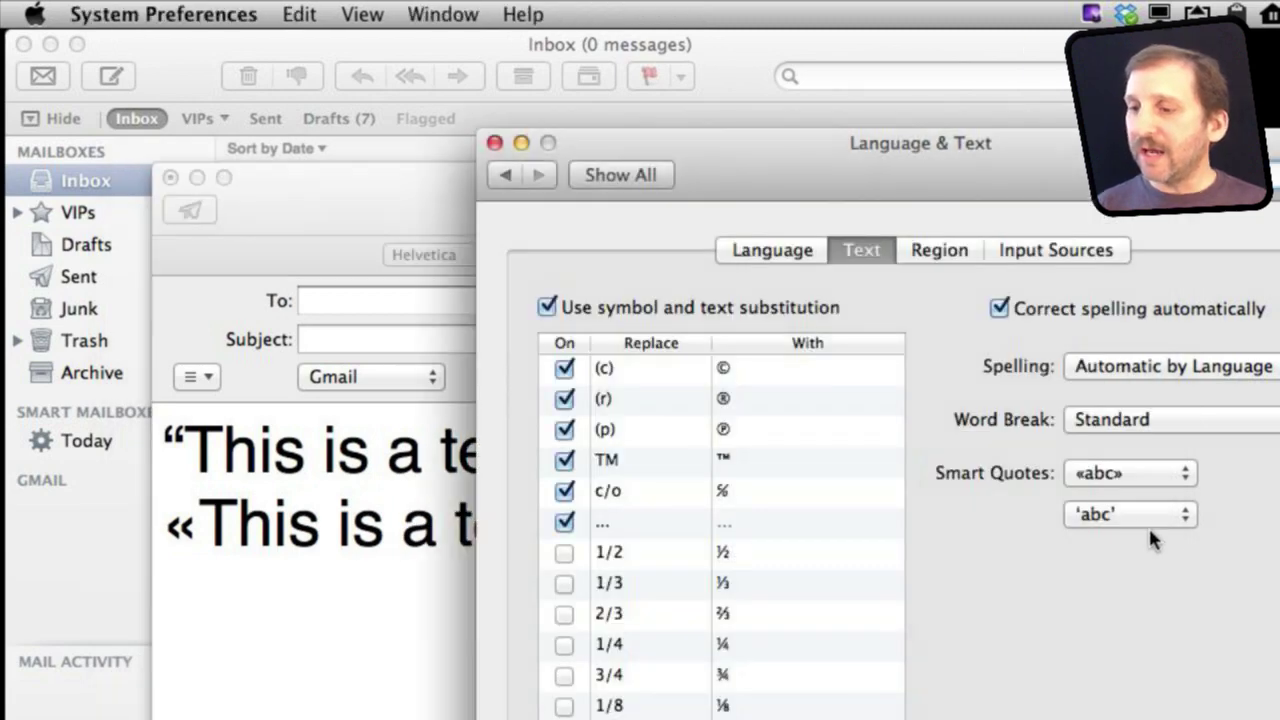
click(1110, 476)
Step: Change the double Smart Quotes style from «abc» to straight "abc" quotes
click(1000, 185)
drag(1000, 185, 501, 86)
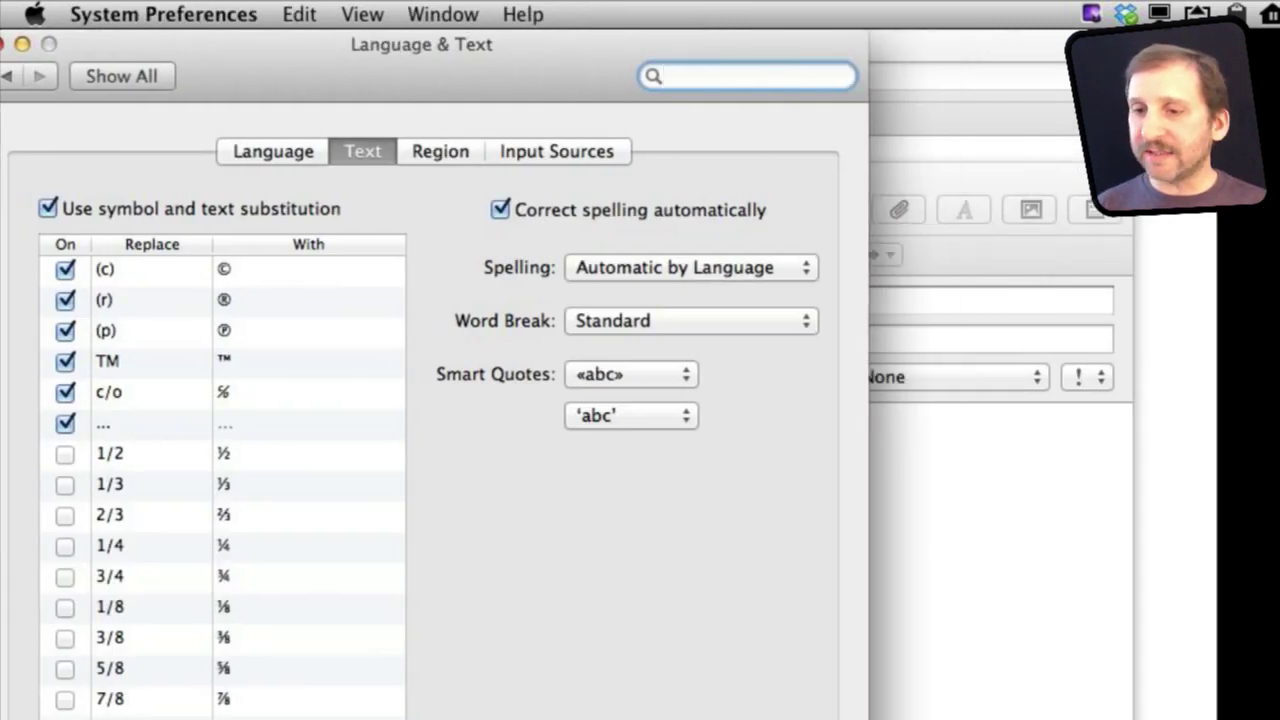
click(630, 374)
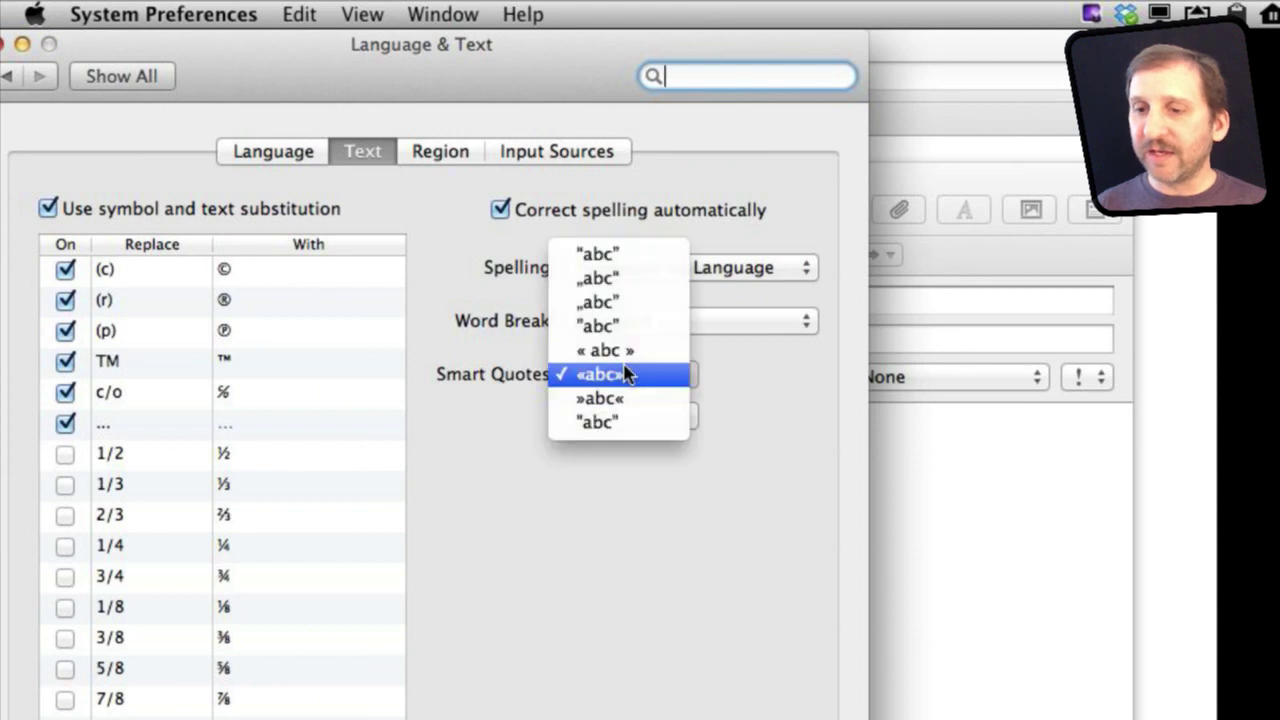
click(636, 424)
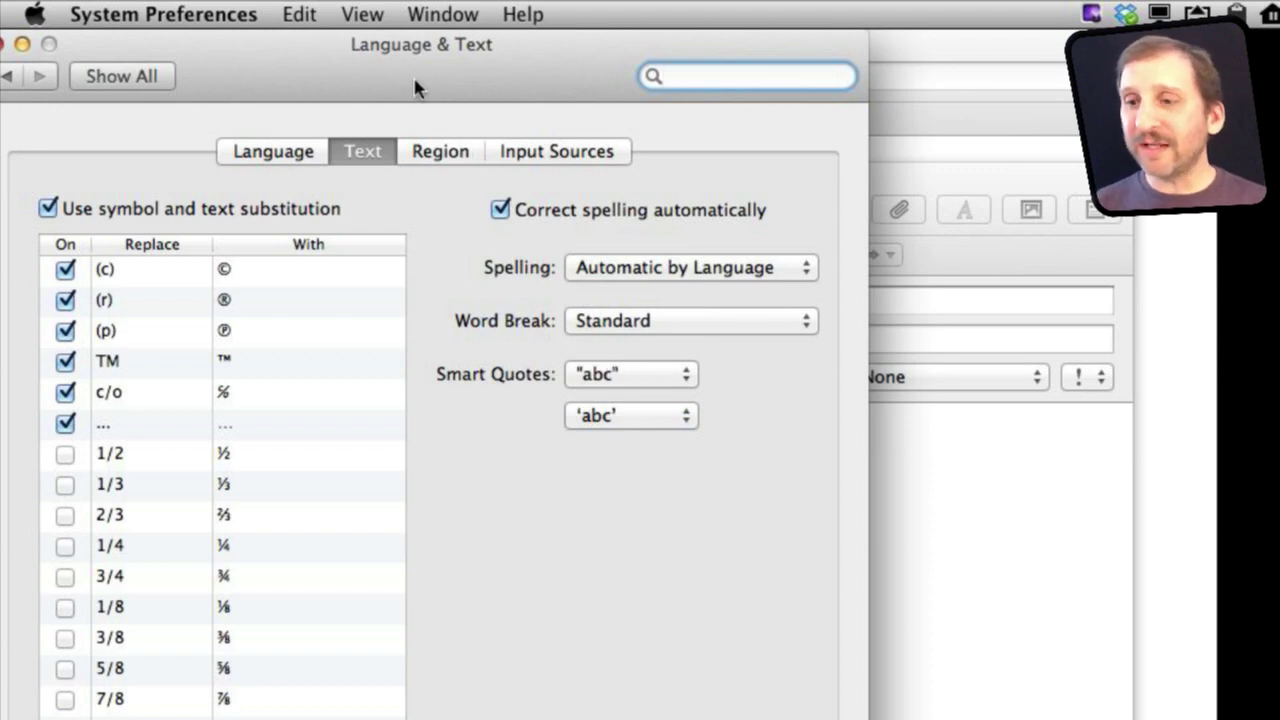
drag(414, 86, 866, 192)
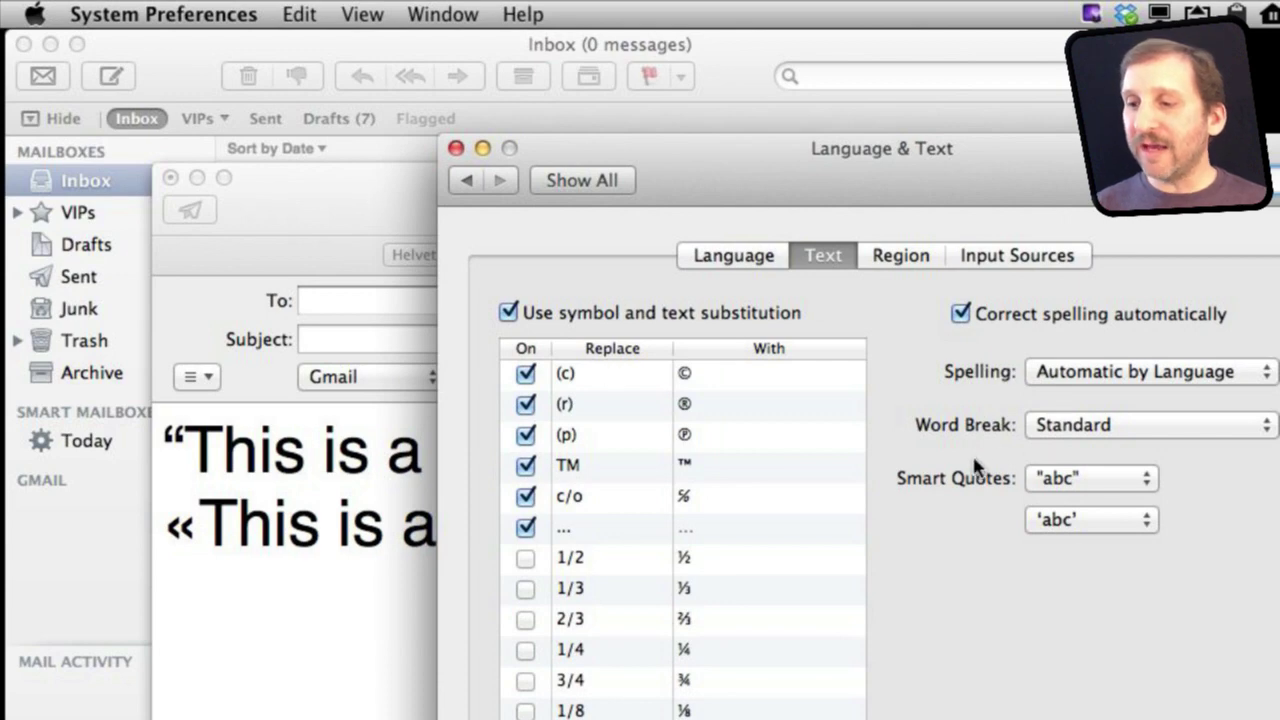
click(1055, 480)
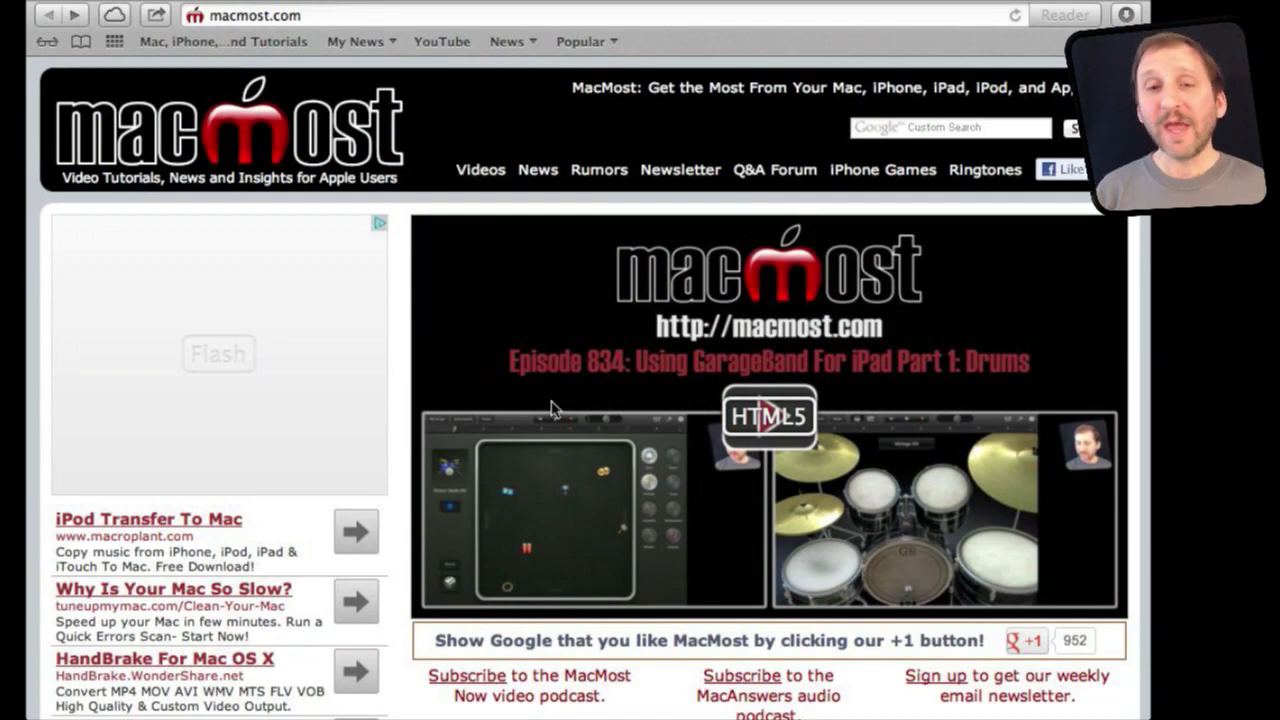
Step: Open the 'MacMost Now 833: 18 Google Search Tricks' article on macmost.com and scroll to its video
scroll(551, 405, down, 10)
click(650, 268)
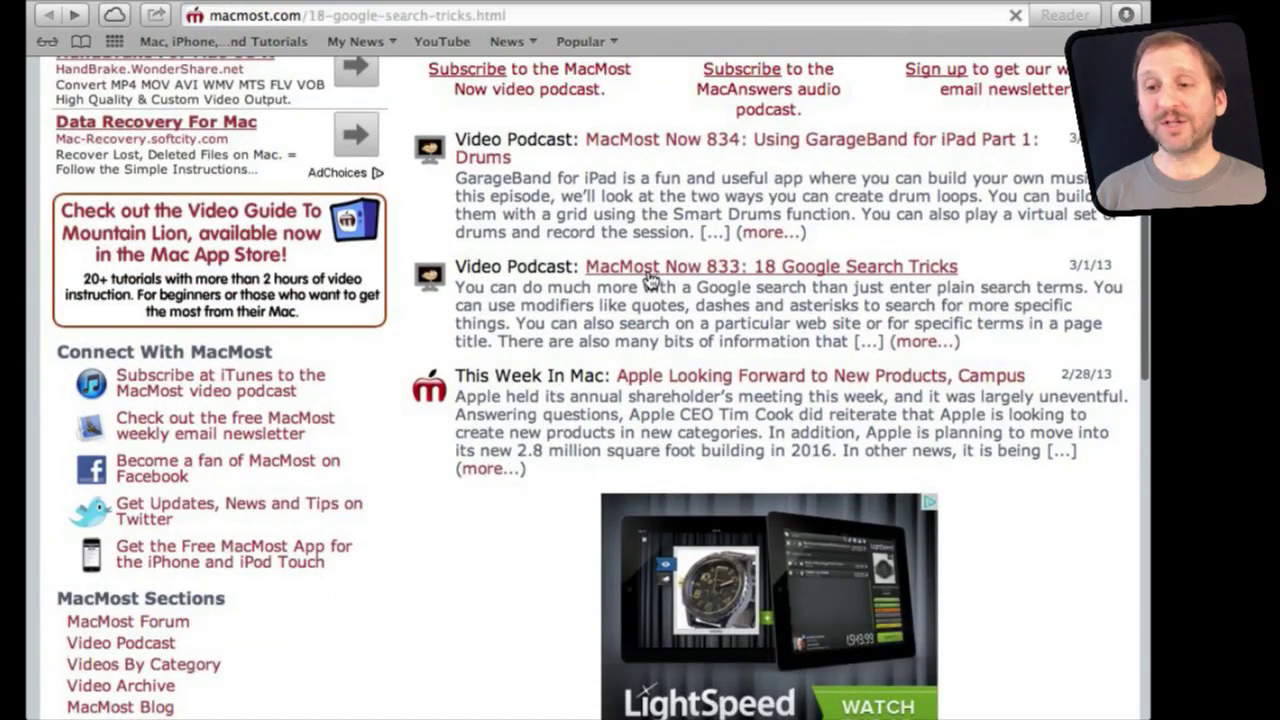
scroll(638, 376, down, 6)
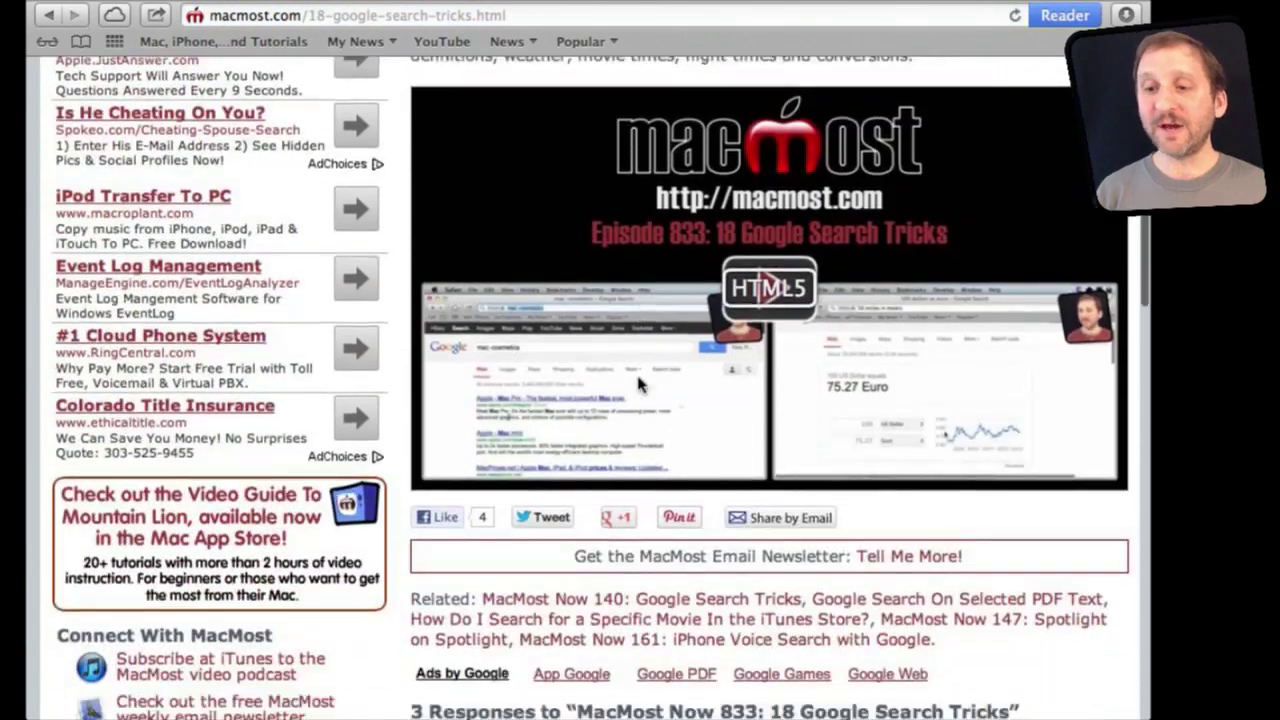